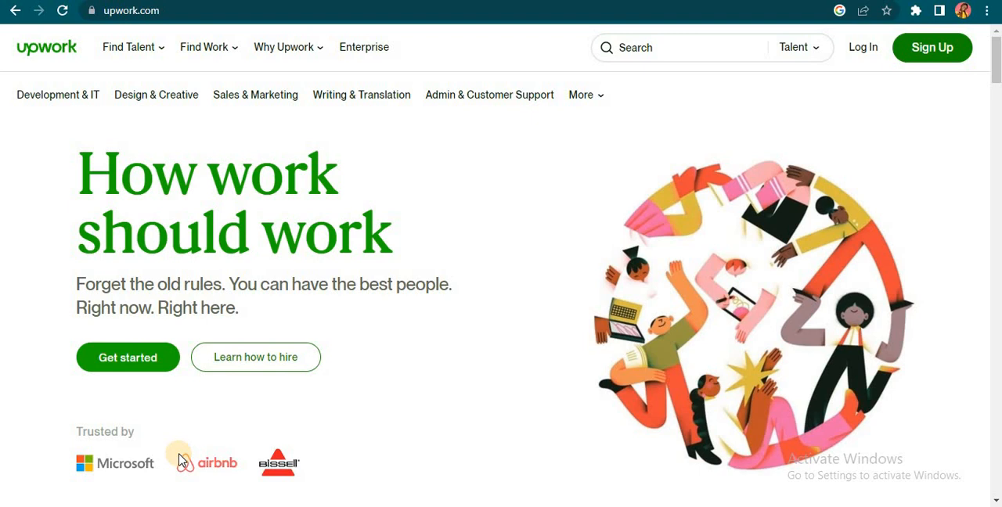
Step: Open the Upwork sign-up page from the home page
click(161, 358)
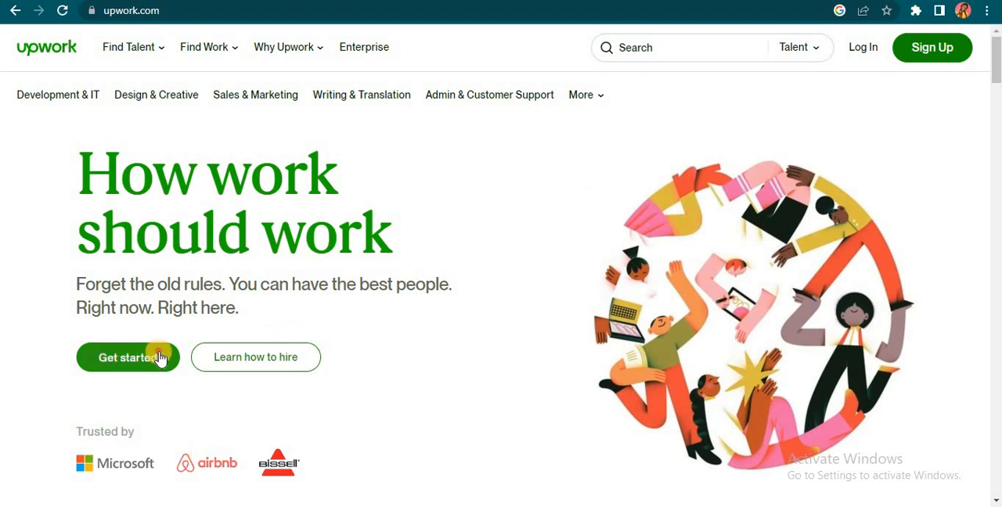
right_click(159, 357)
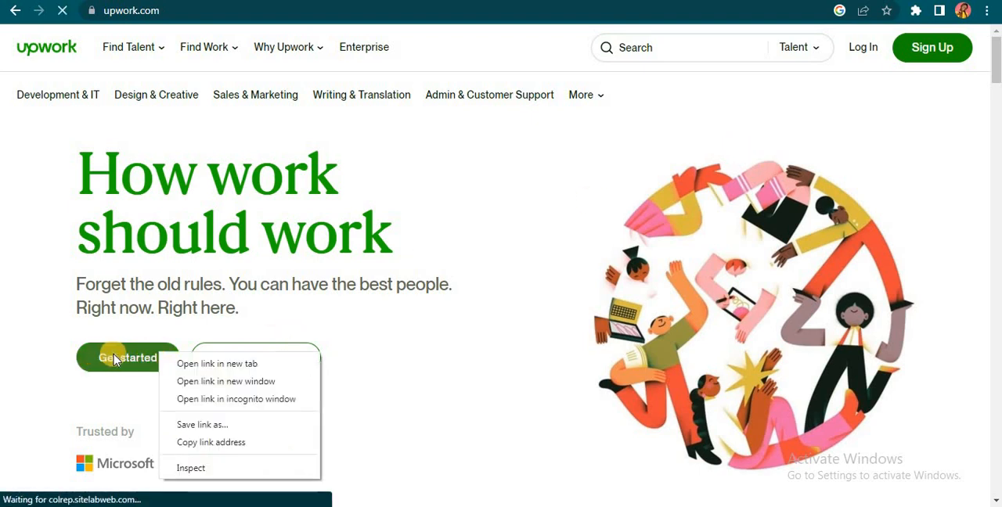
click(936, 48)
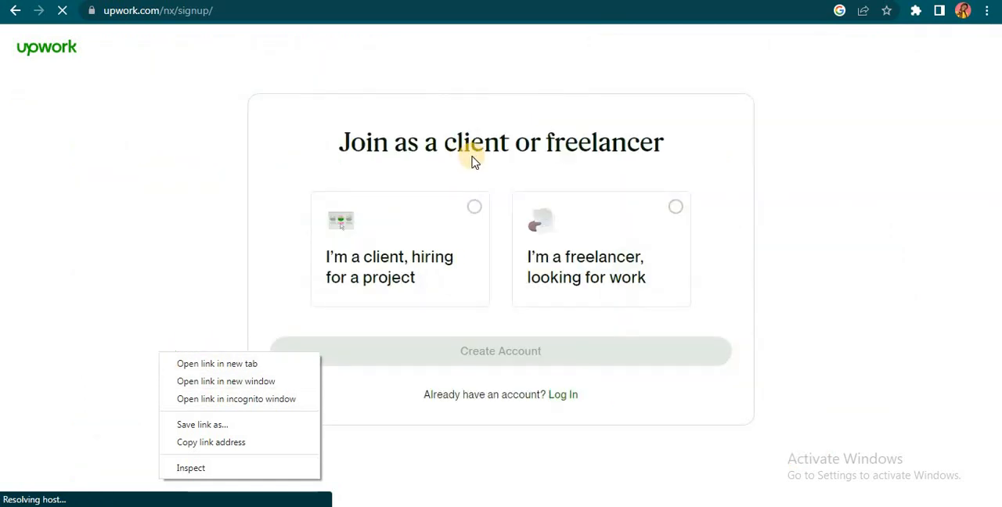
Step: Choose to join as a freelancer looking for work and proceed with the freelancer application
click(494, 260)
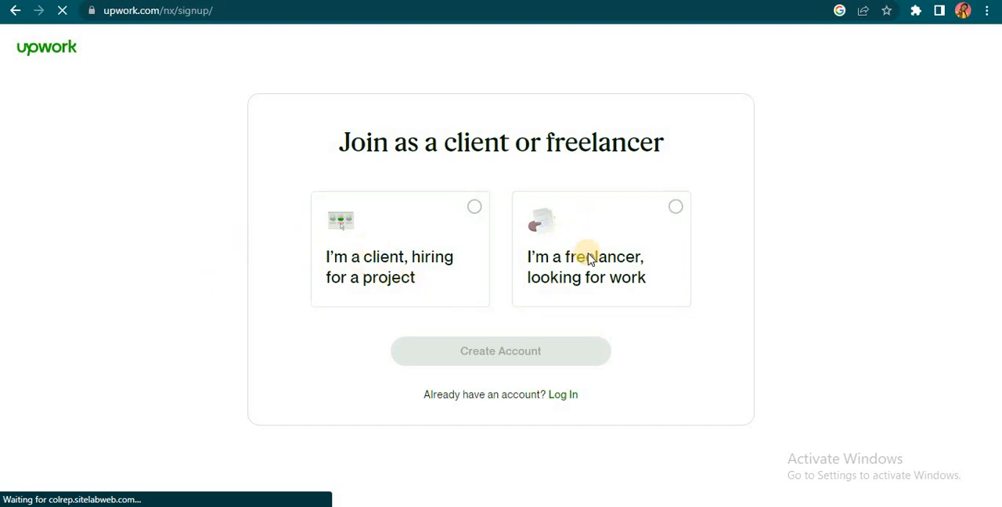
click(671, 217)
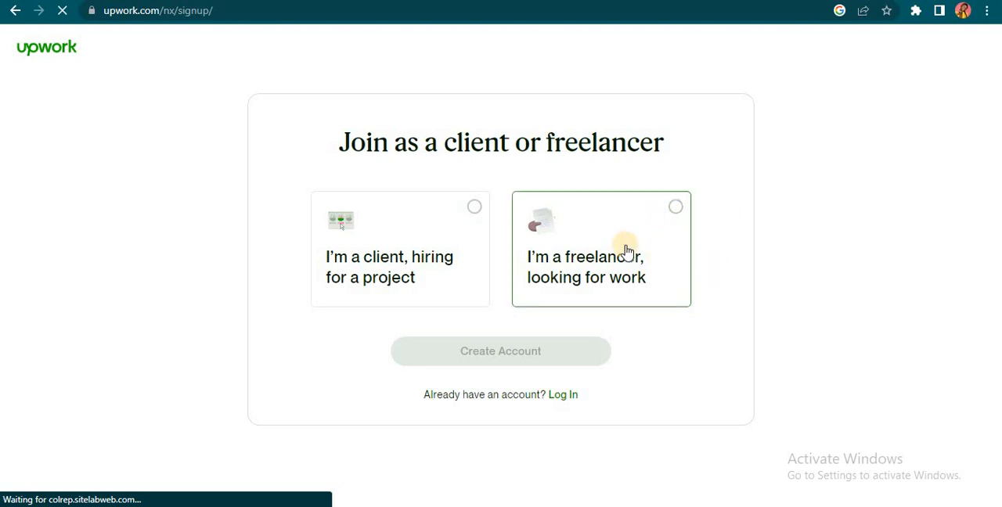
click(645, 239)
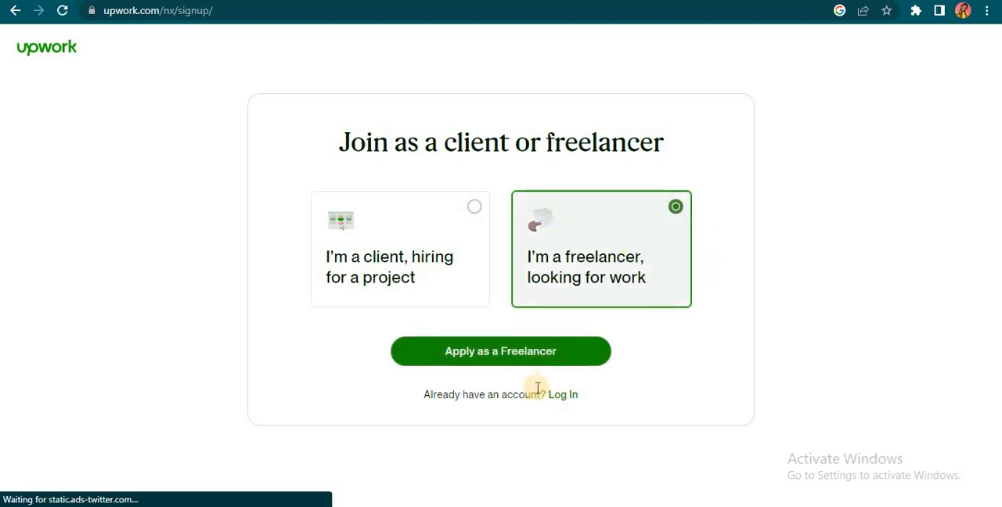
click(555, 358)
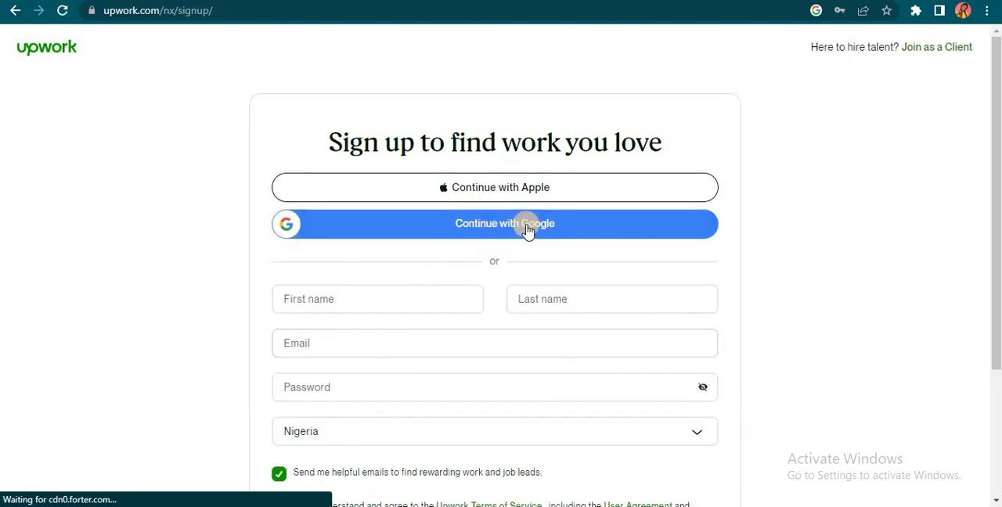
Step: Fill in the sign-up form with the freelancer's first name, last name, e-mail address and account password
scroll(521, 242, down, 2)
click(407, 153)
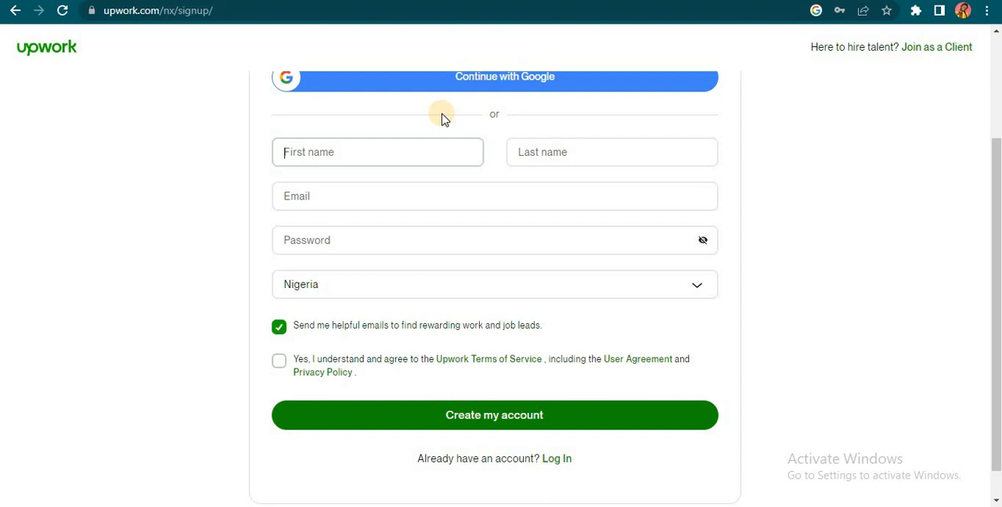
key(Tab)
key(Tab)
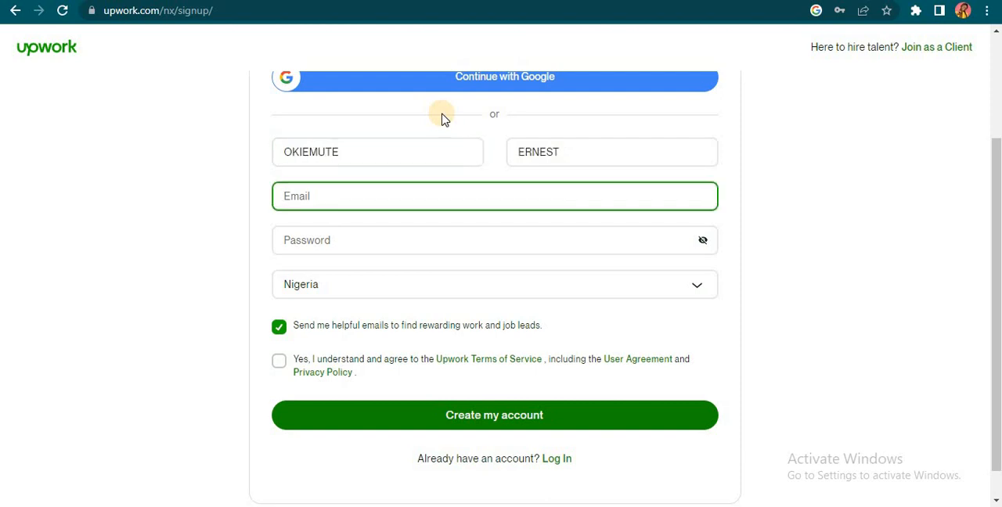
key(Tab)
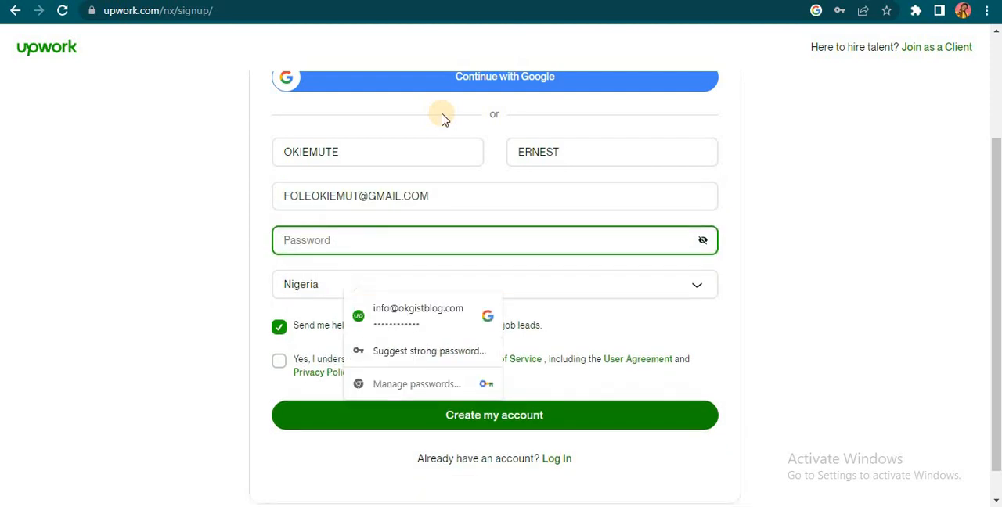
text(•••••••••••••)
Step: Agree to the Upwork Terms of Service and create the account, saving its login in the browser
scroll(477, 288, down, 1)
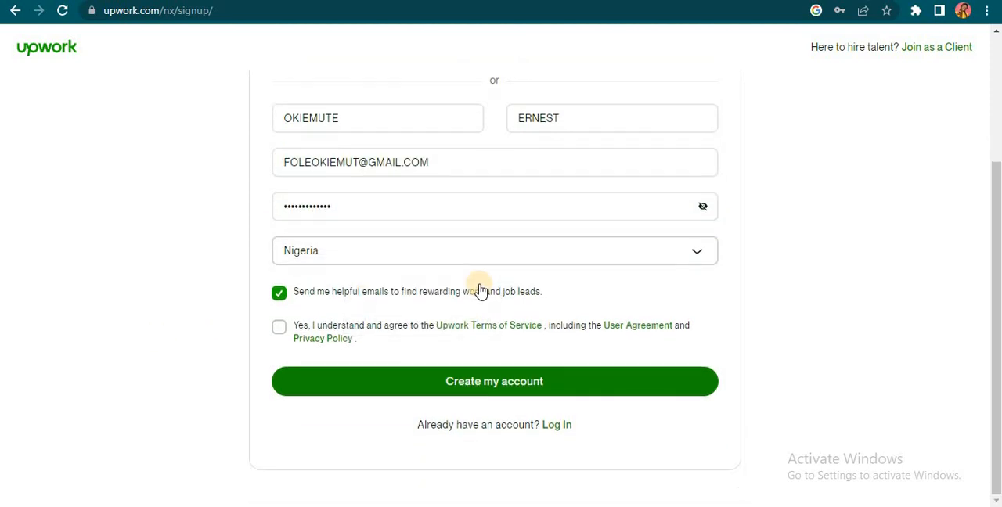
click(279, 329)
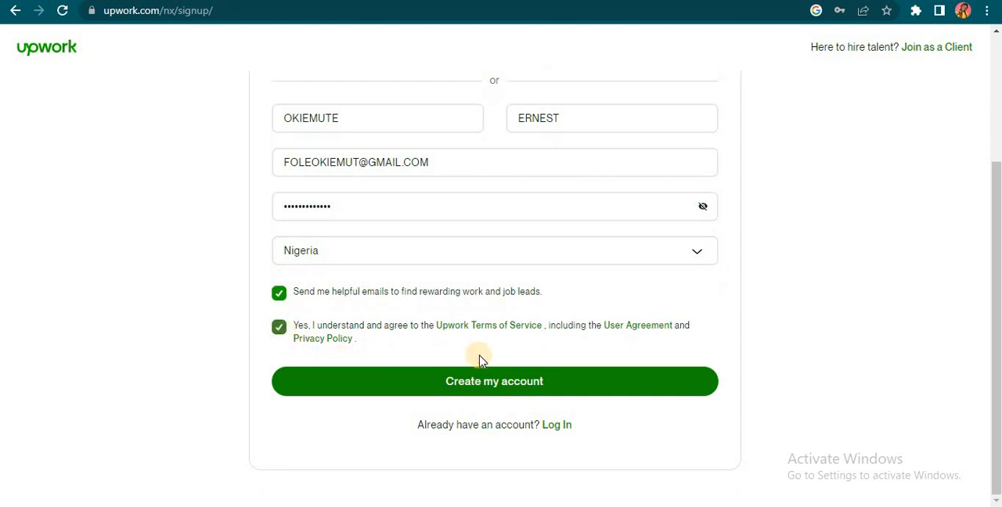
click(521, 387)
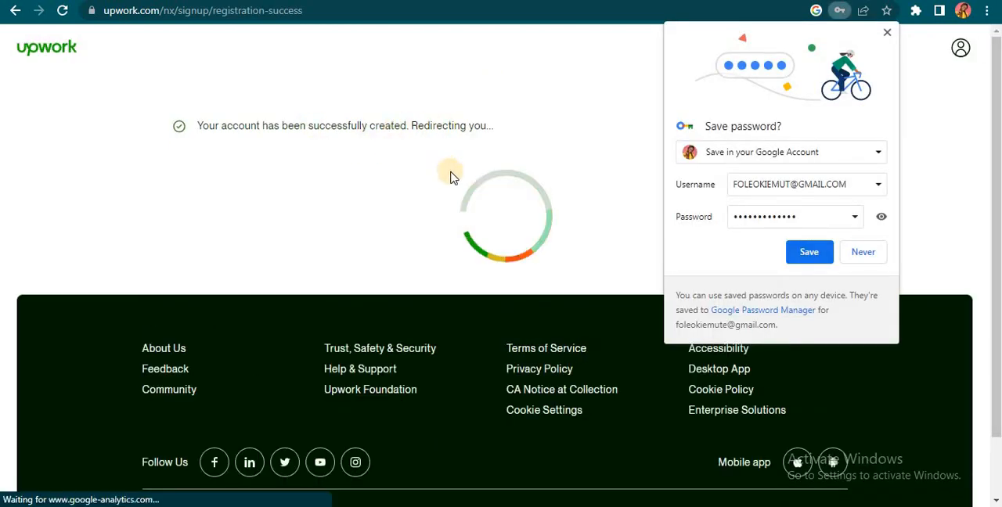
click(809, 253)
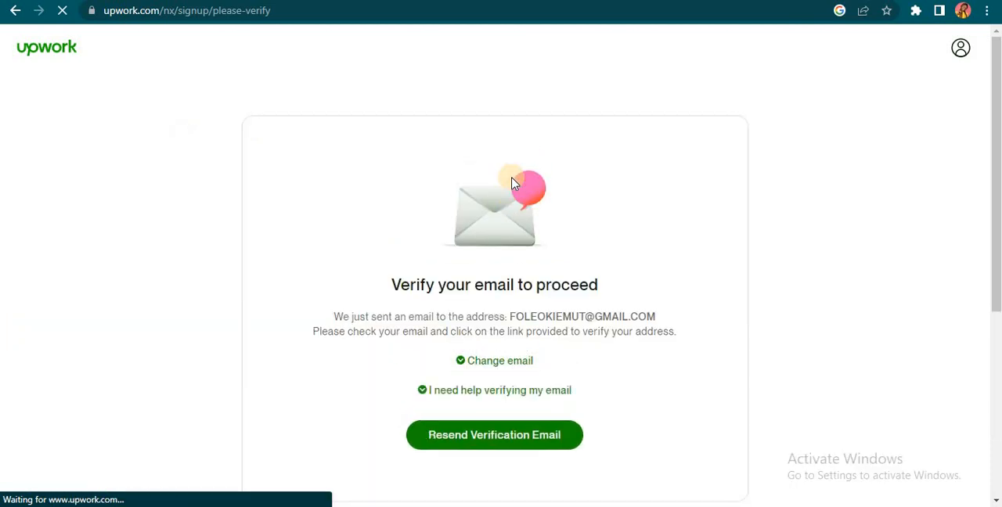
Step: Resend the verification e-mail for the new account and reload the verification page
scroll(521, 139, down, 3)
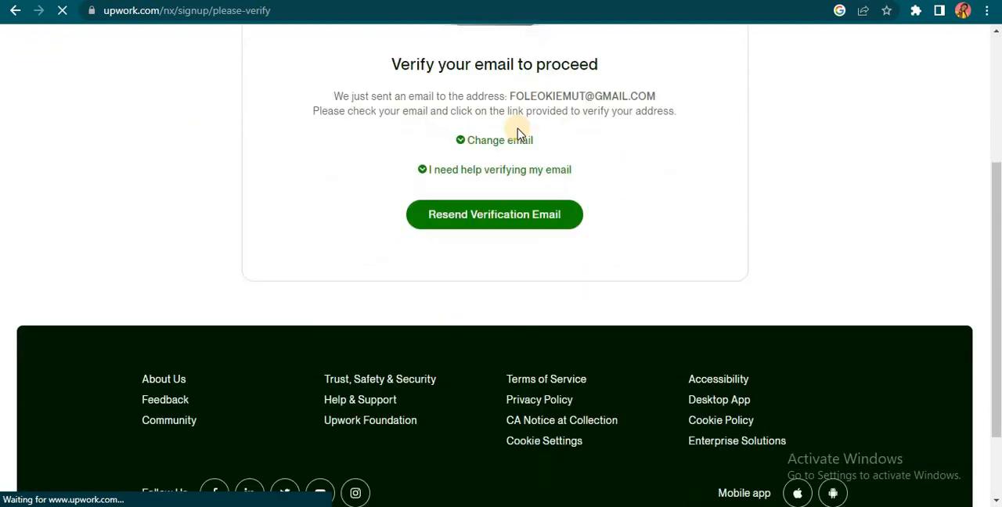
scroll(611, 323, up, 3)
scroll(611, 322, down, 1)
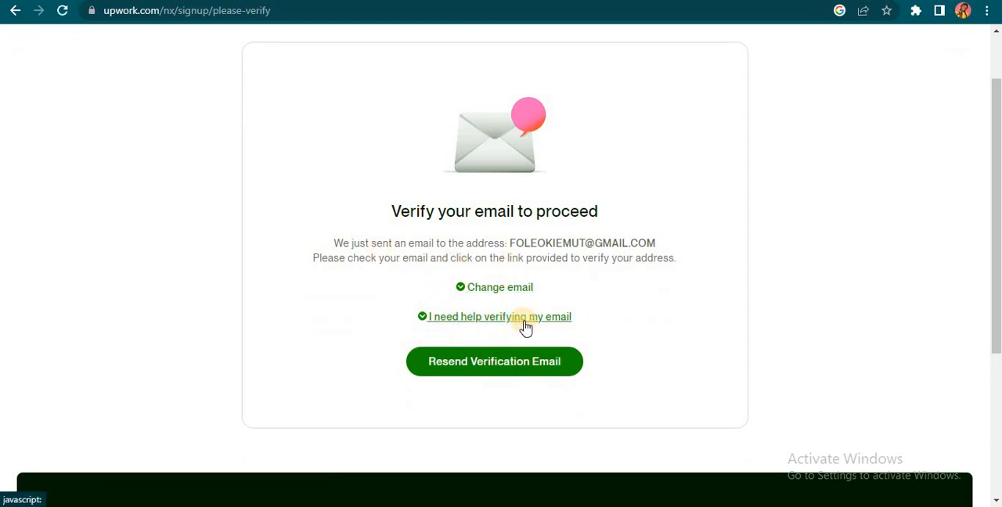
click(526, 368)
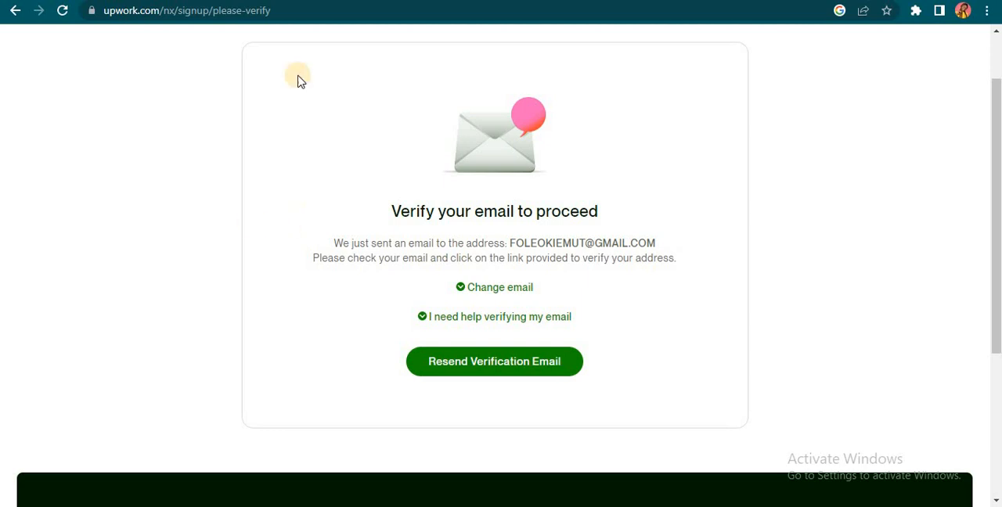
click(62, 11)
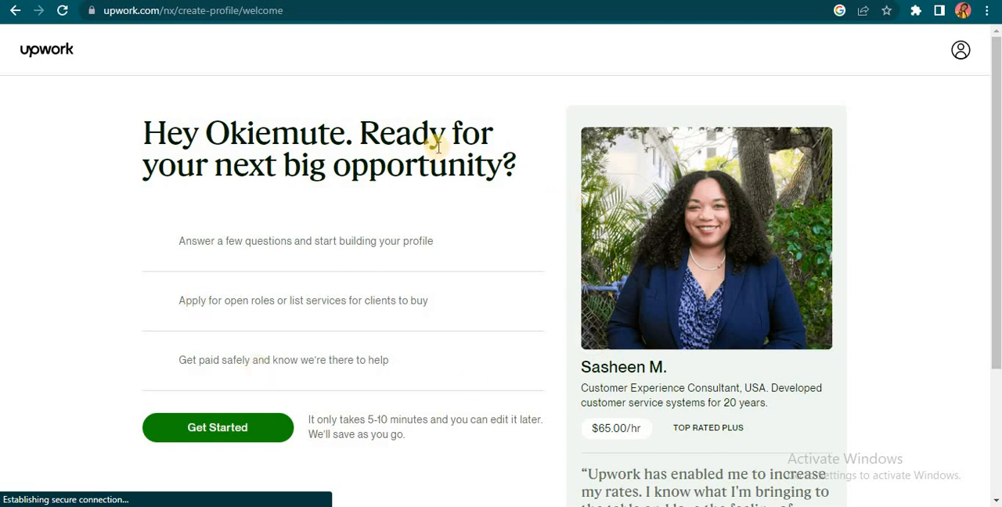
Step: Review the welcome page's introduction and start building the freelancer profile
scroll(320, 246, down, 2)
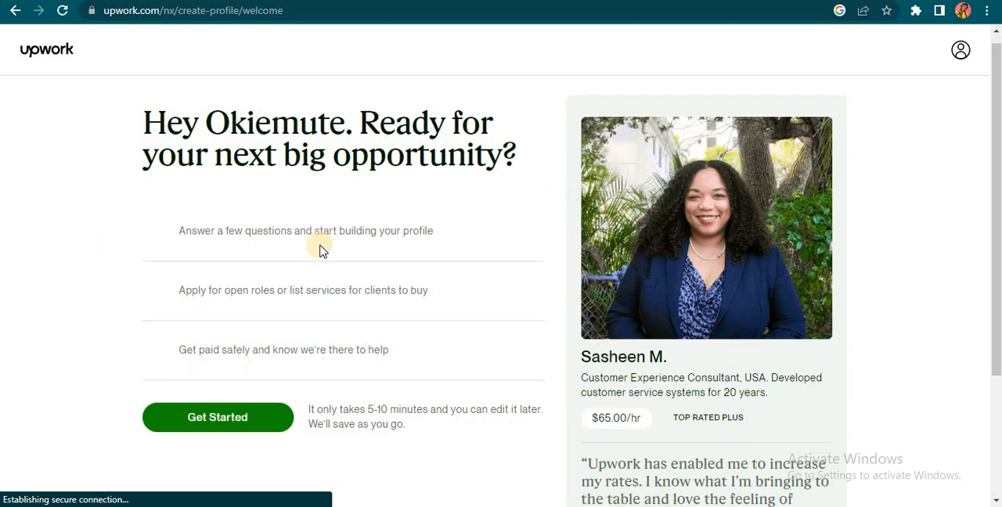
scroll(313, 246, up, 2)
scroll(313, 246, down, 1)
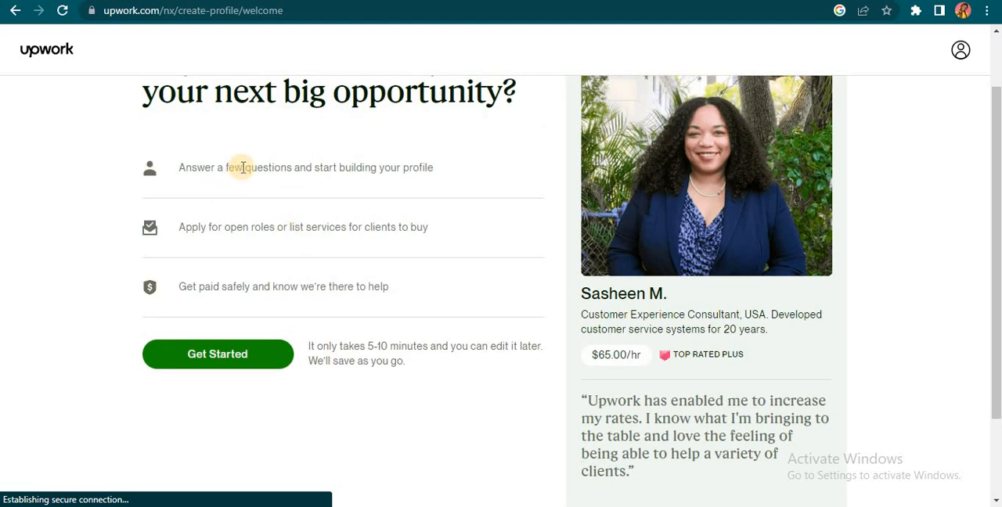
click(255, 351)
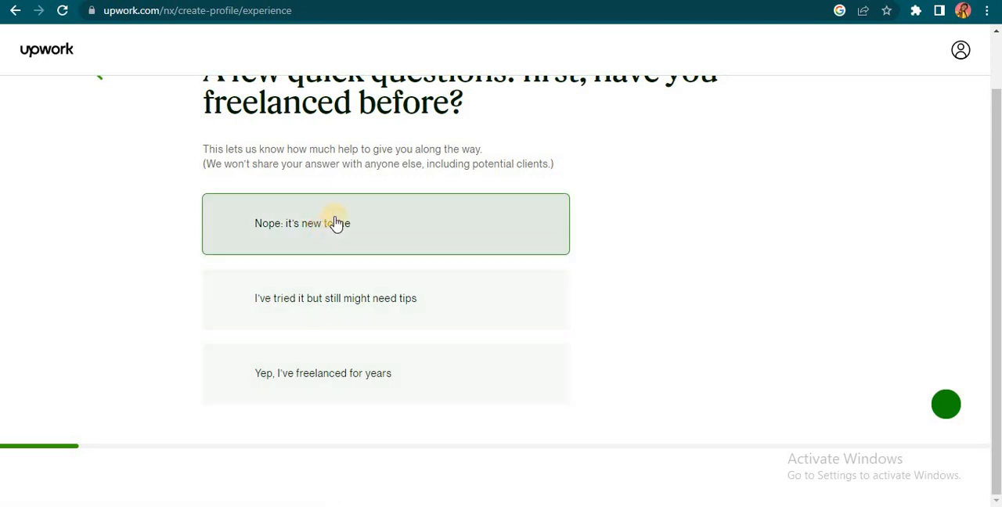
Step: Answer the freelancing experience question with "Yep, I've freelanced for years"
scroll(347, 213, up, 1)
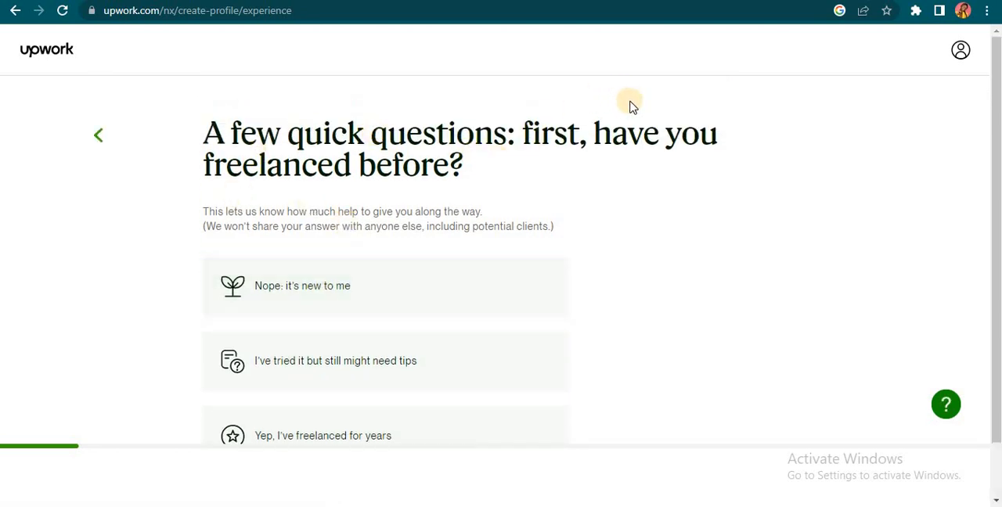
scroll(465, 208, down, 1)
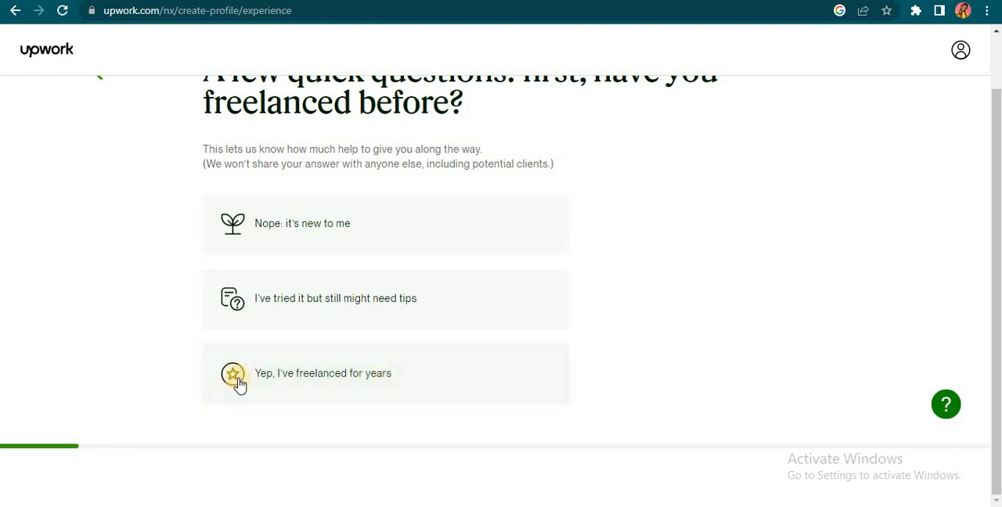
click(372, 387)
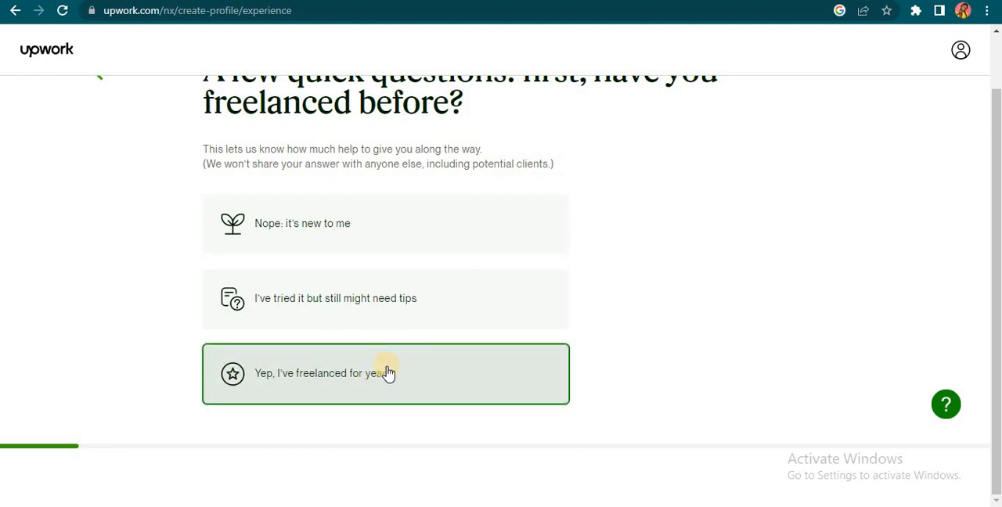
click(386, 373)
Step: Review the freelancing goal options and choose "To earn my main income" as the biggest goal
scroll(331, 195, up, 1)
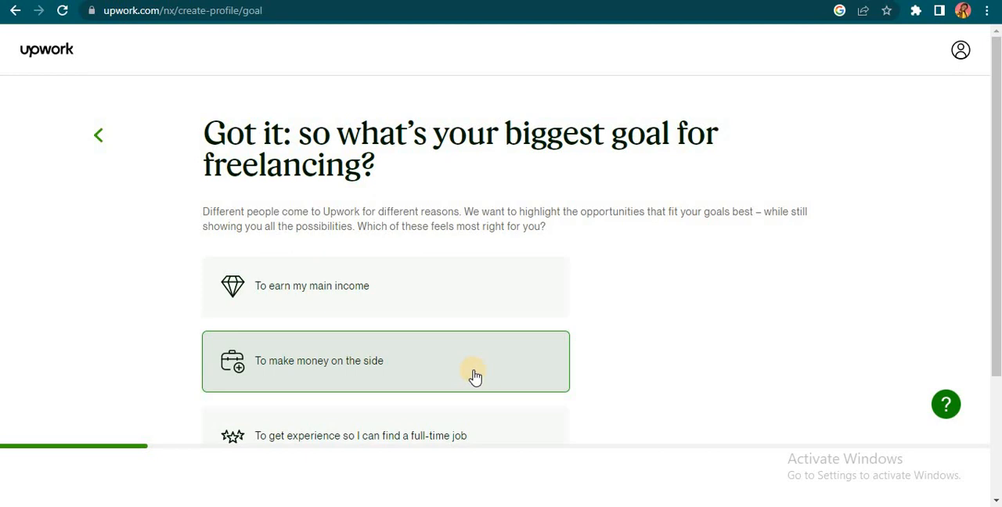
scroll(439, 435, down, 2)
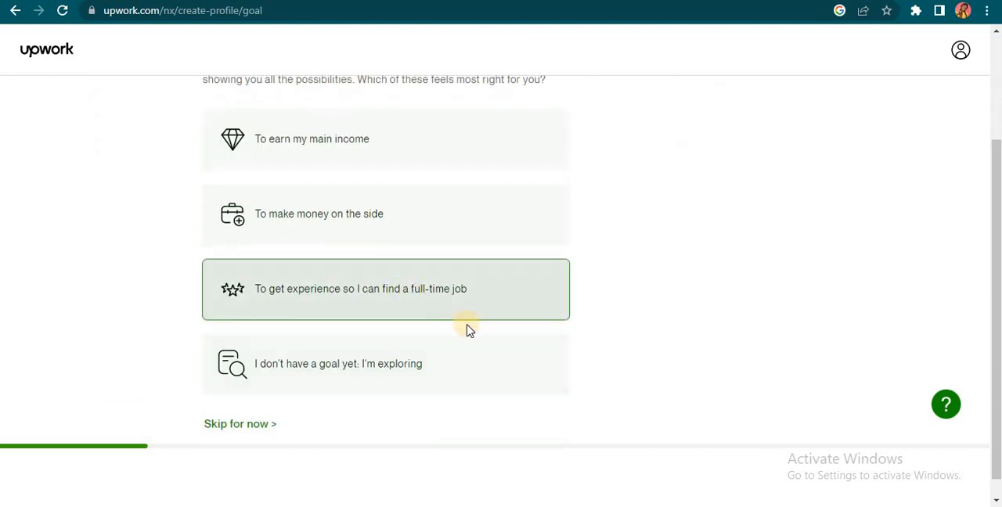
scroll(462, 307, down, 1)
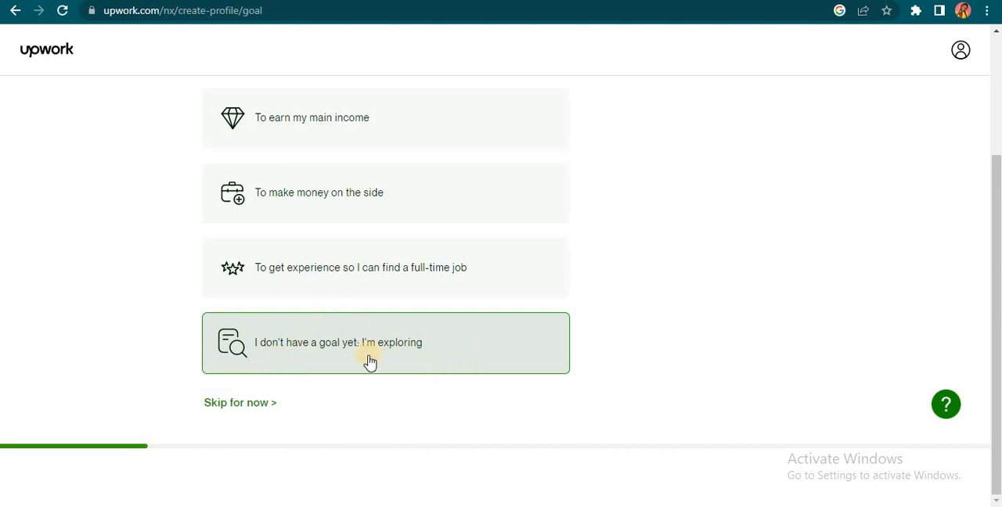
scroll(370, 360, up, 2)
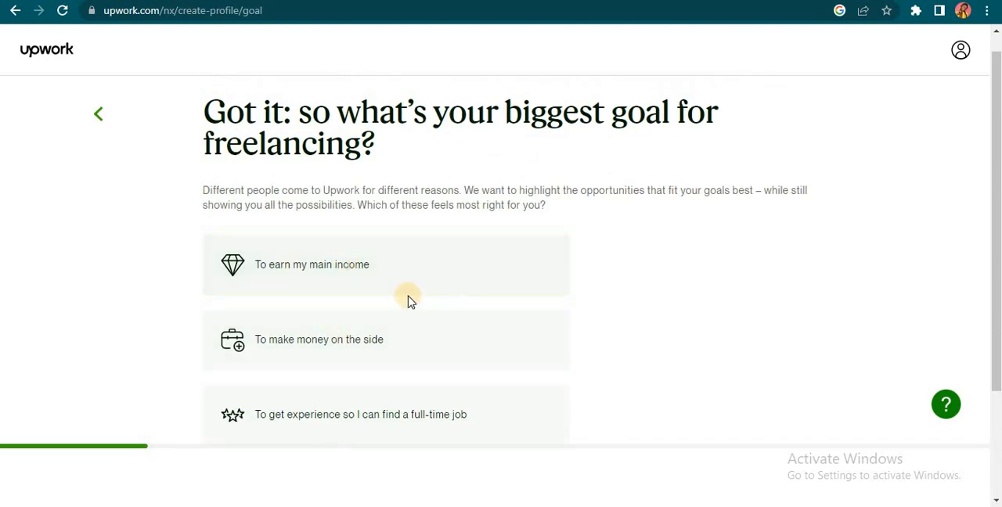
click(454, 295)
click(352, 346)
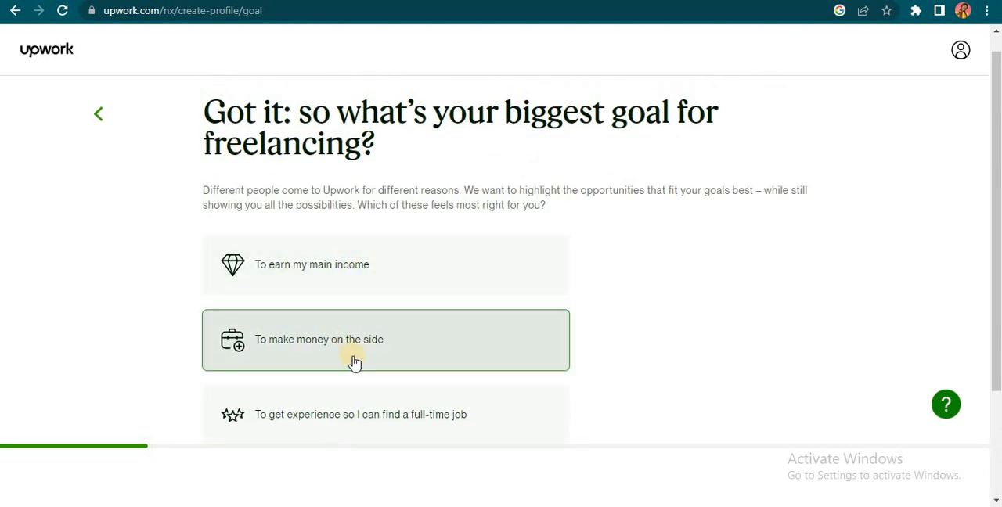
click(365, 269)
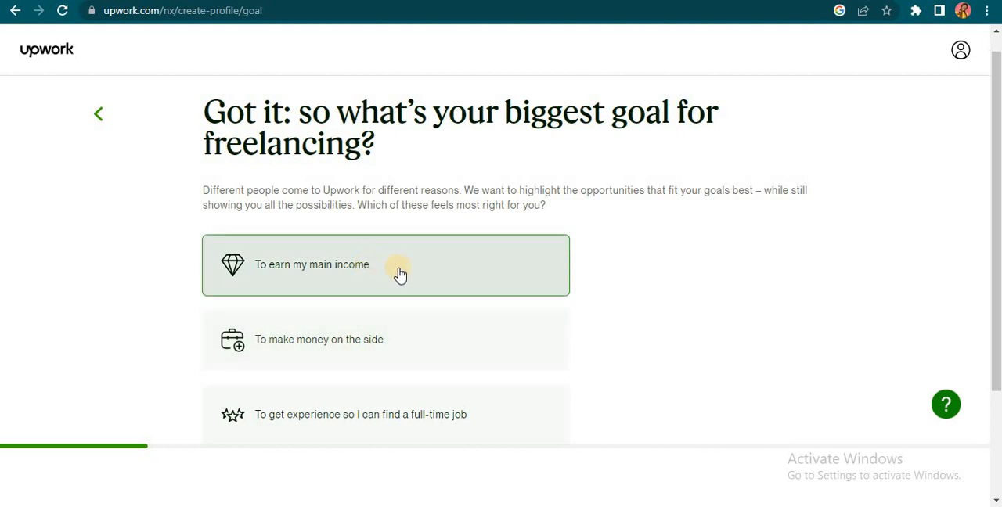
click(400, 272)
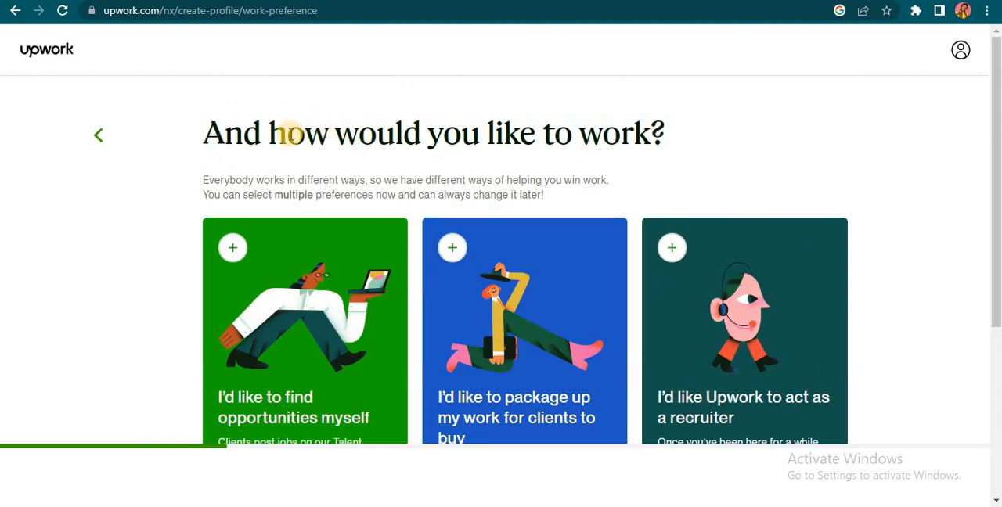
Step: Review the work preference options and opt in to contract-to-hire opportunities
scroll(583, 140, down, 2)
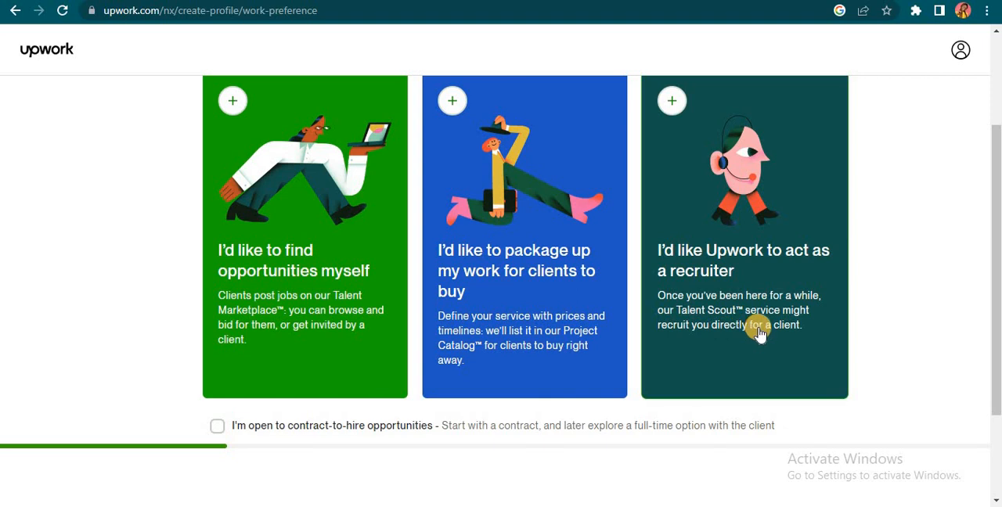
scroll(760, 337, down, 2)
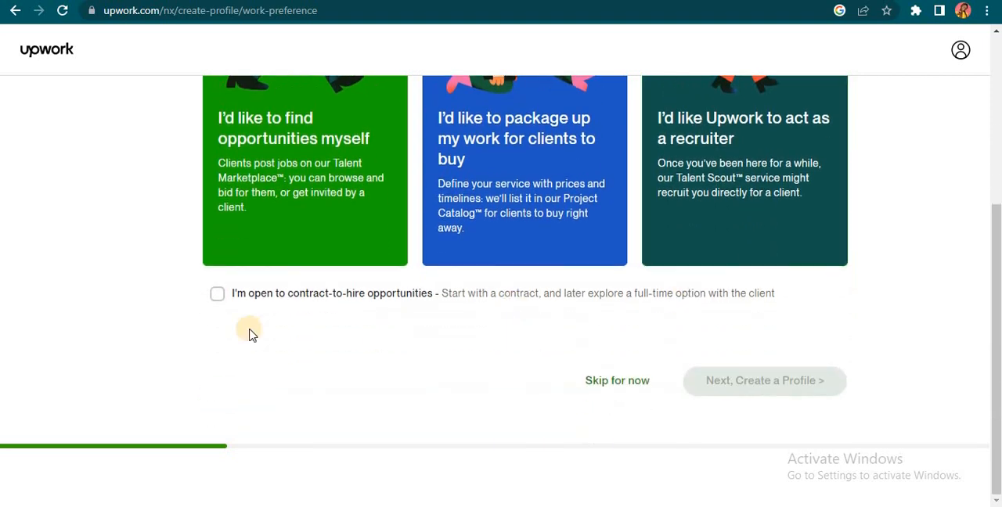
click(218, 295)
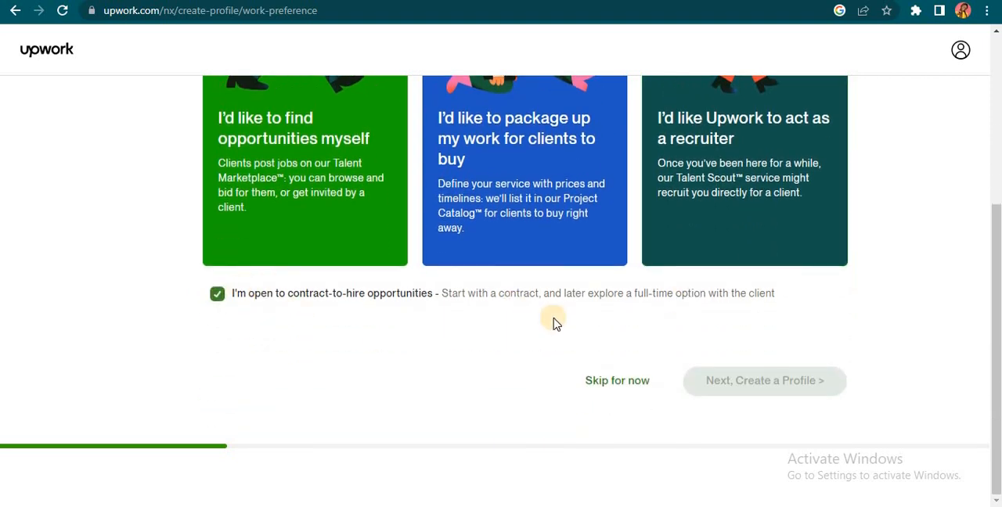
Step: Select all three work preferences (find opportunities, package up work, Upwork as a recruiter) and continue to creating the profile
scroll(553, 320, up, 4)
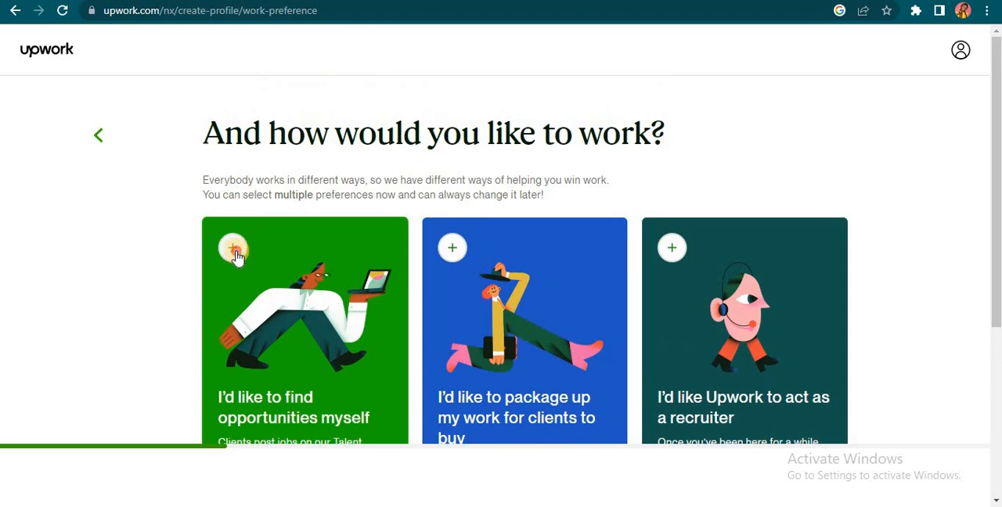
click(236, 252)
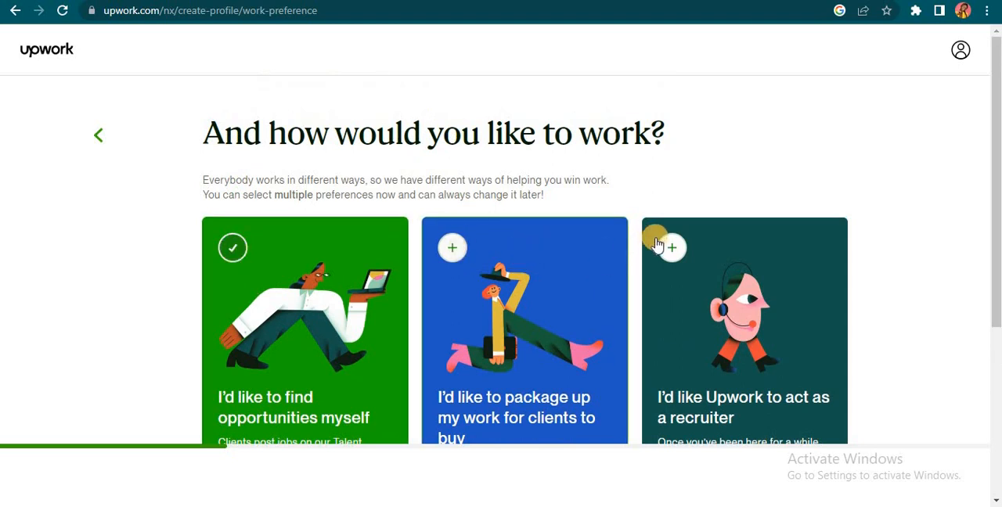
click(672, 248)
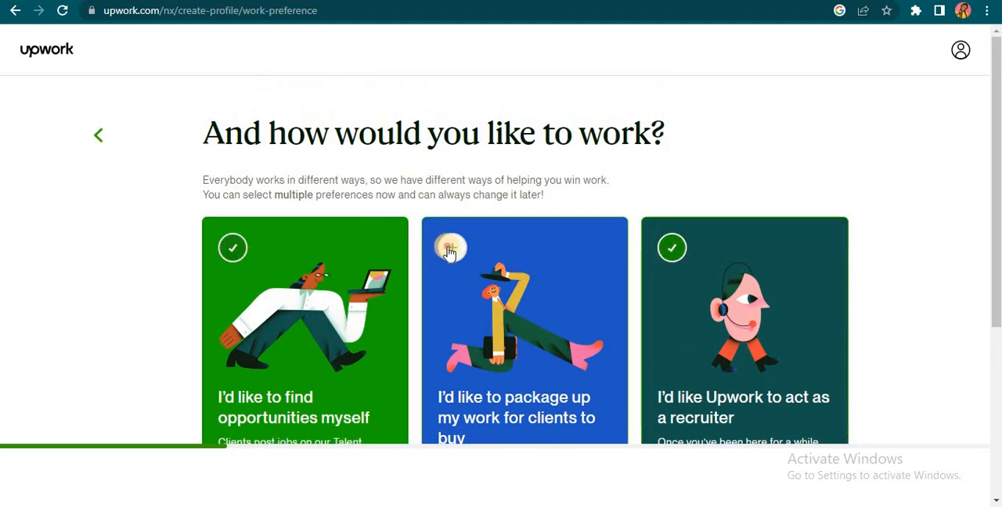
click(451, 249)
scroll(465, 259, down, 1)
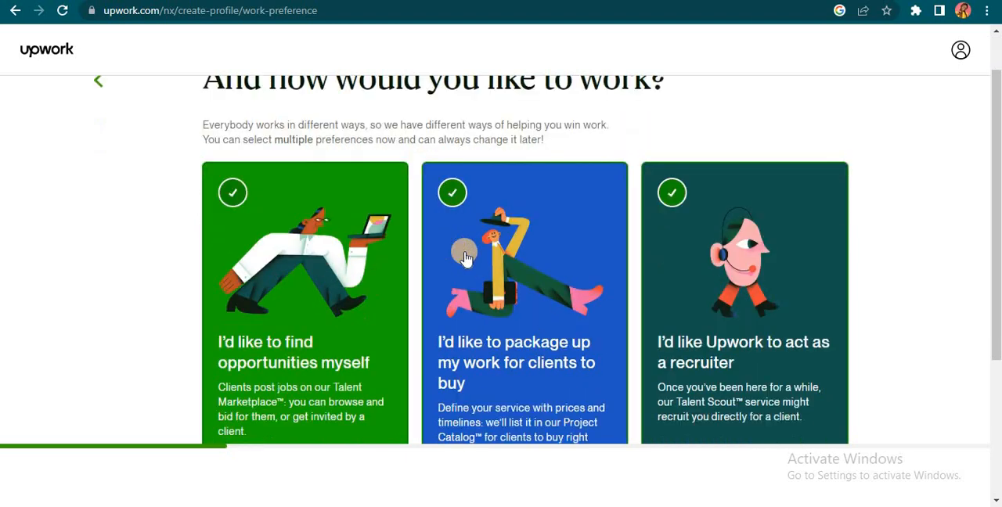
scroll(470, 255, down, 3)
click(722, 384)
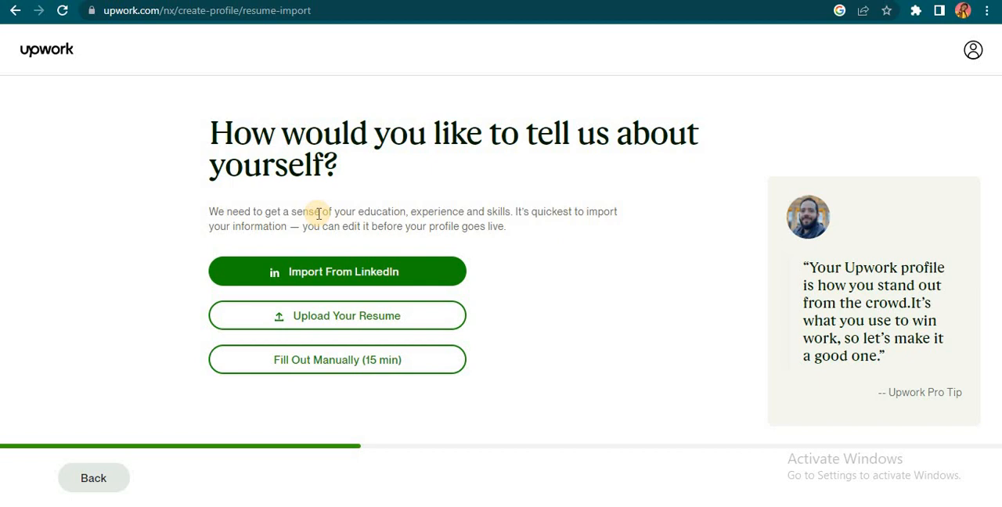
Step: Import the profile information from LinkedIn by uploading the saved Profile.pdf from Downloads and continue
click(402, 277)
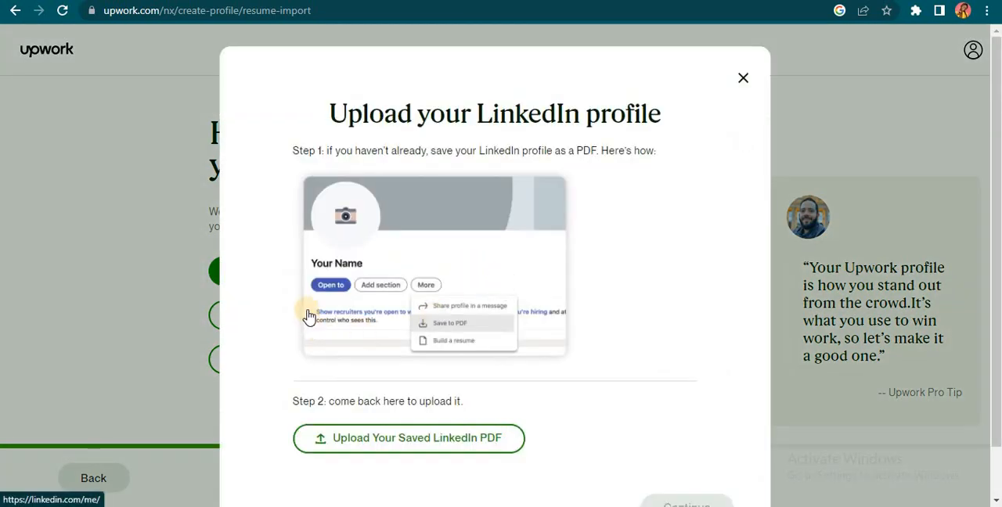
scroll(461, 470, down, 1)
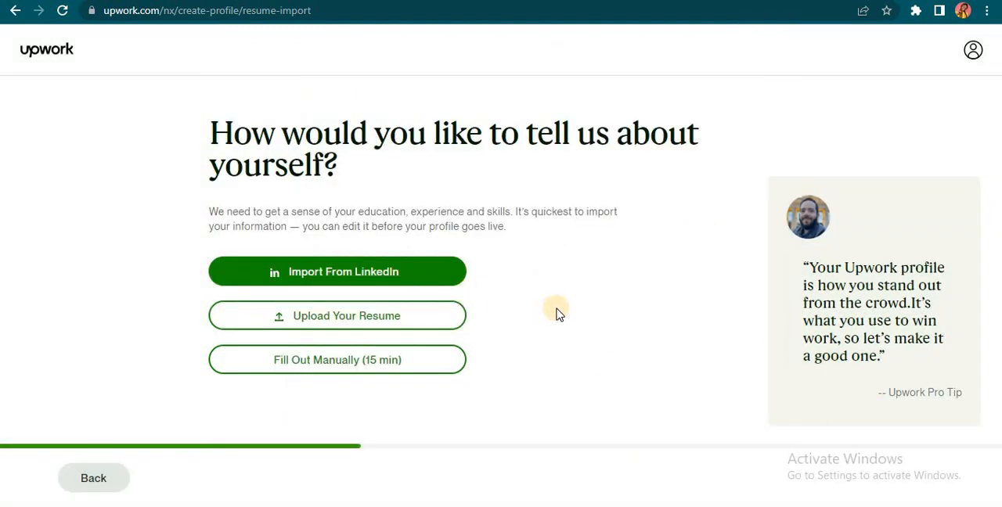
click(389, 272)
scroll(575, 405, down, 1)
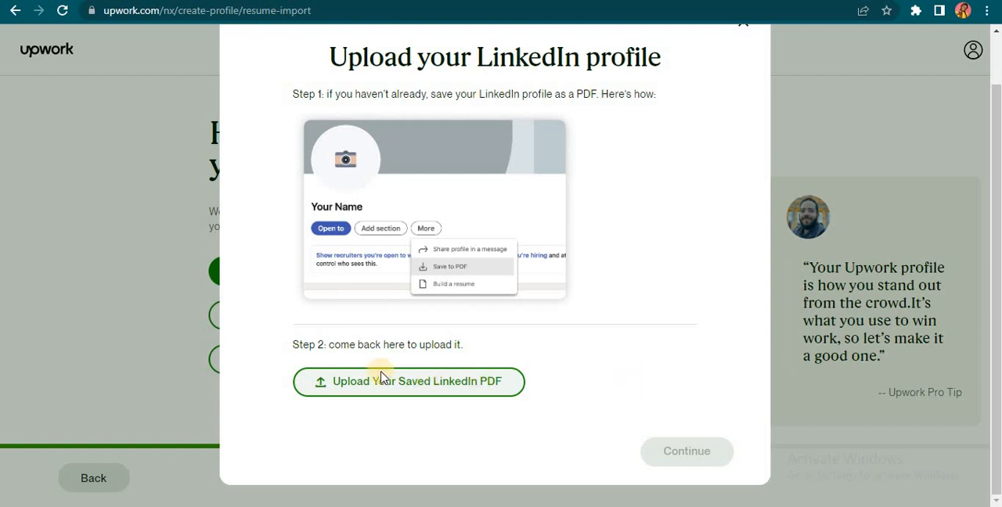
click(428, 388)
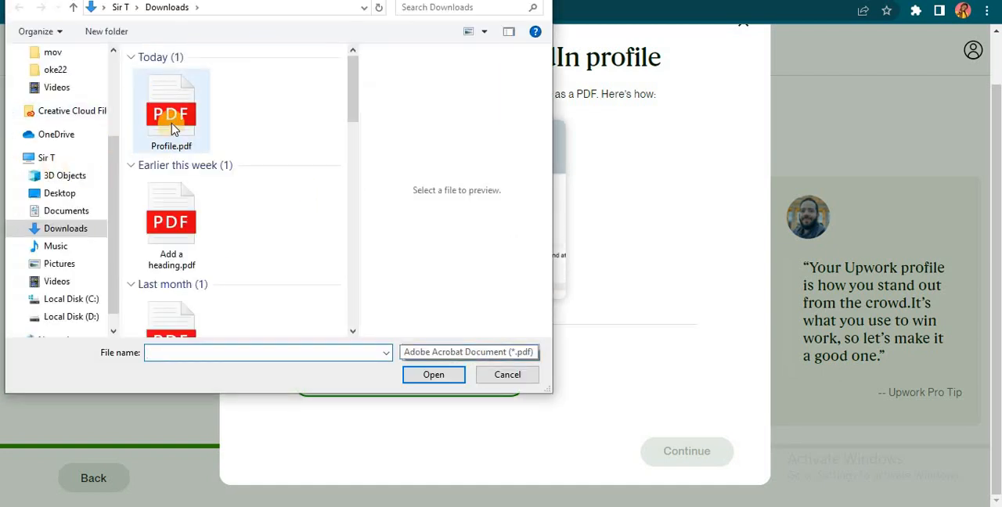
click(435, 378)
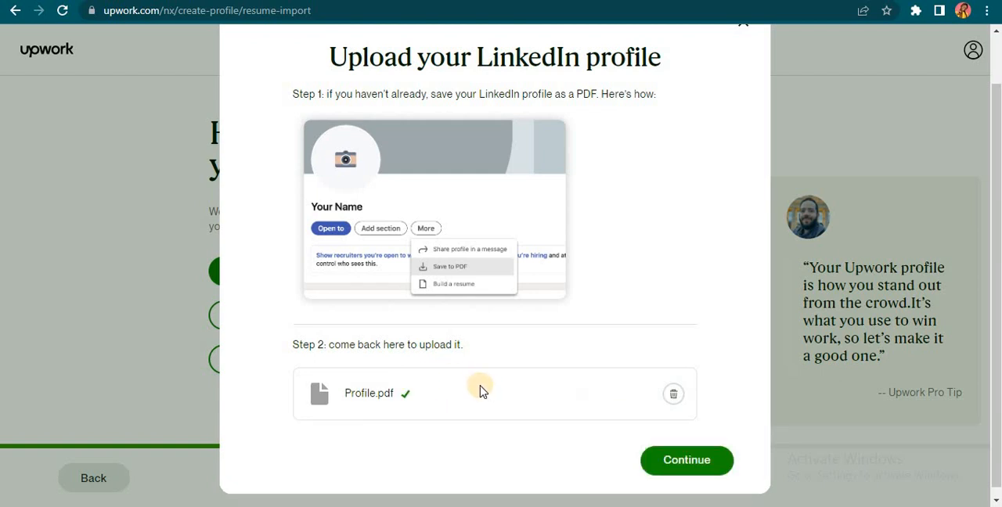
click(699, 461)
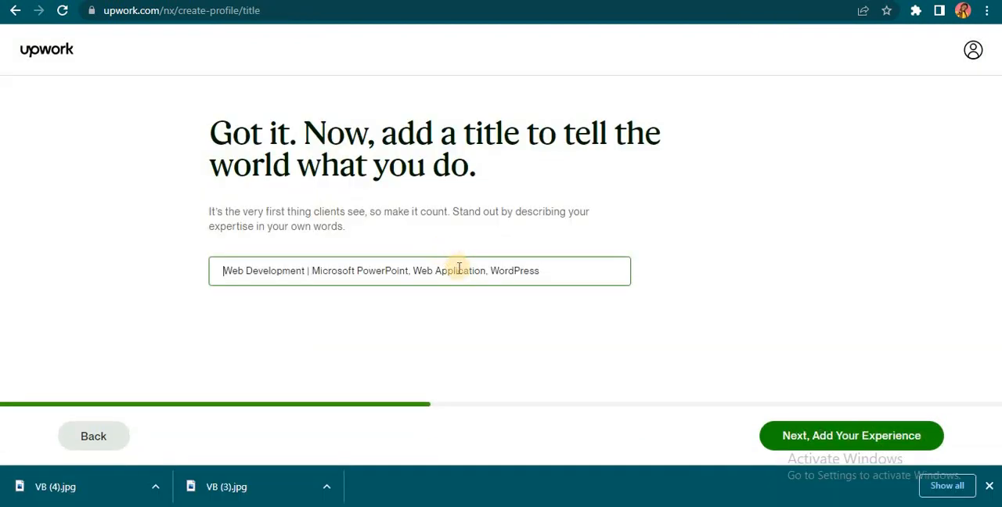
Step: Replace the profile title with "Wordpress Web Developer | Ecommerce Set up" and continue to the experience page
click(299, 278)
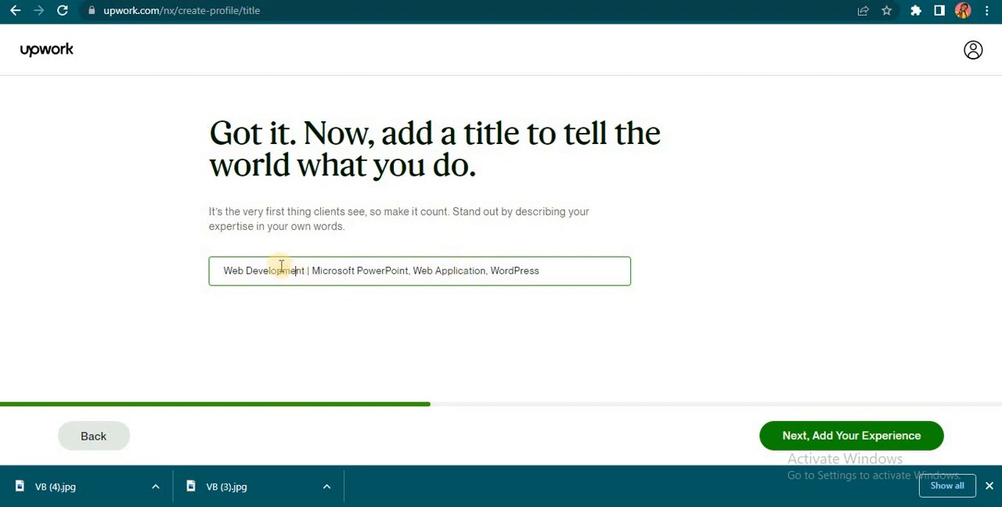
click(231, 276)
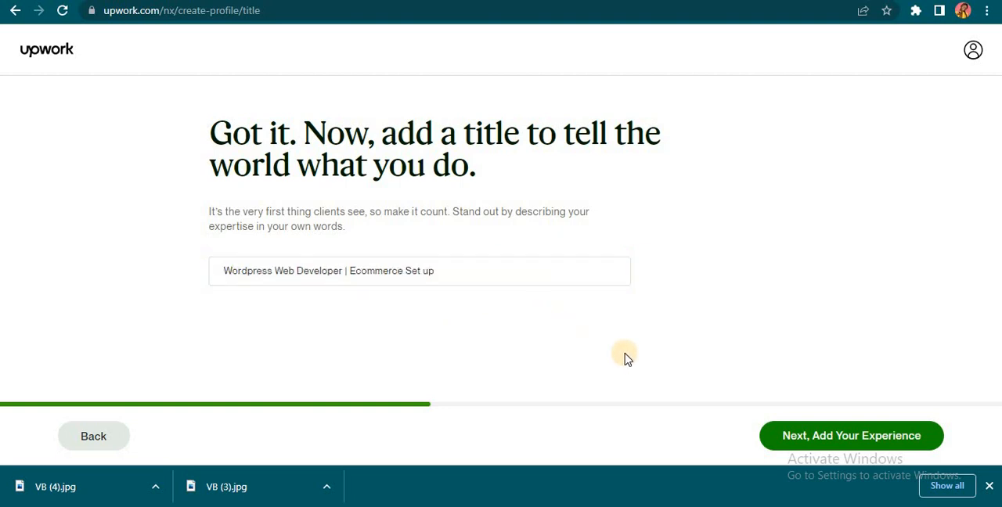
click(818, 438)
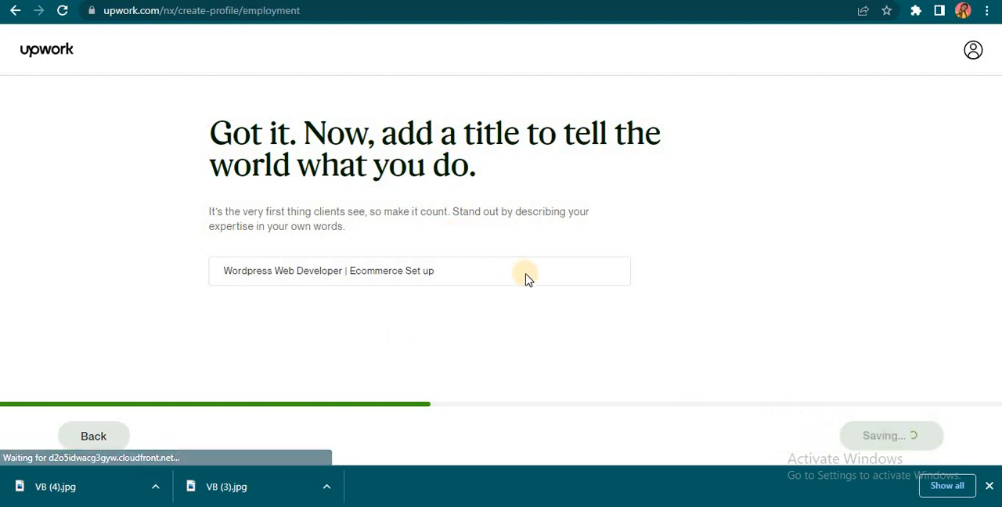
Step: Review the imported work experience entries and start adding a new work experience
scroll(609, 230, down, 3)
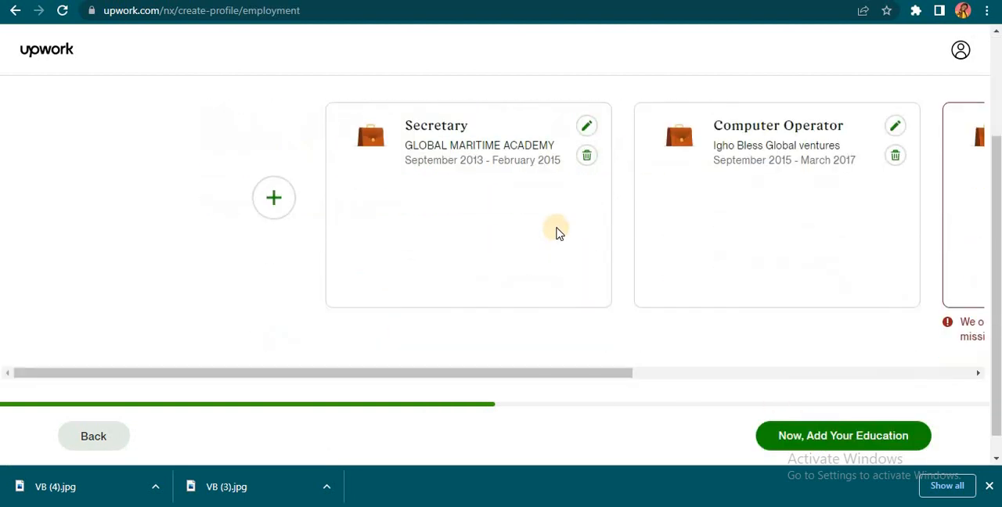
scroll(556, 233, up, 2)
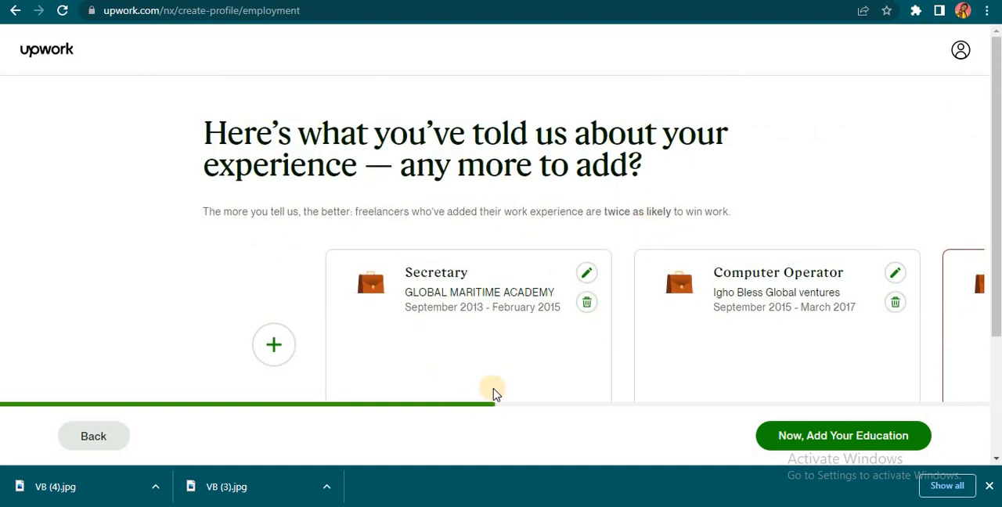
scroll(485, 372, down, 2)
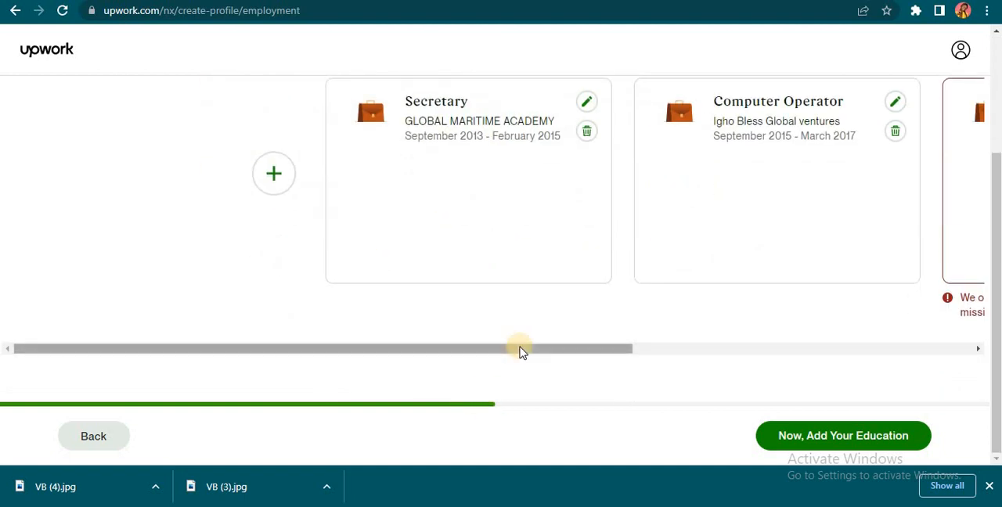
scroll(510, 383, up, 1)
scroll(511, 360, down, 1)
drag(505, 353, 262, 329)
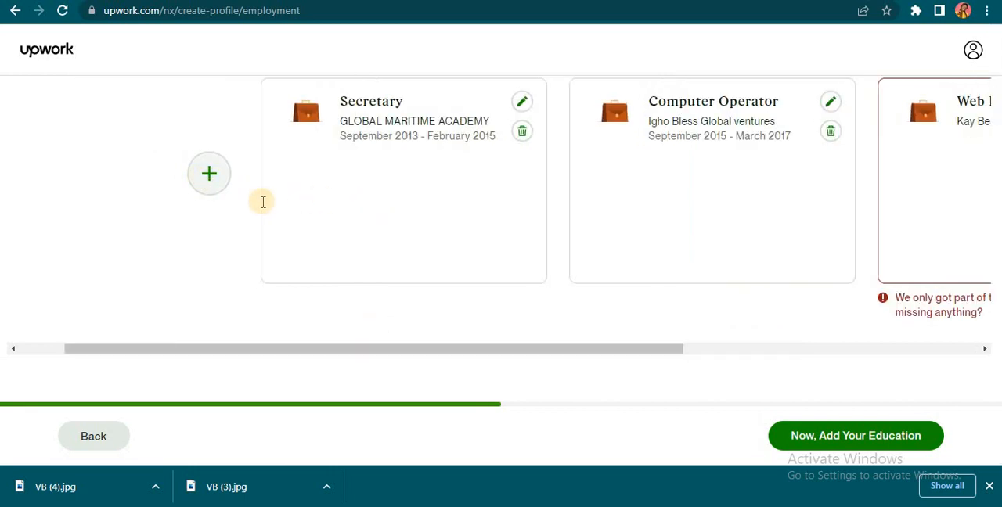
click(205, 174)
scroll(455, 339, down, 3)
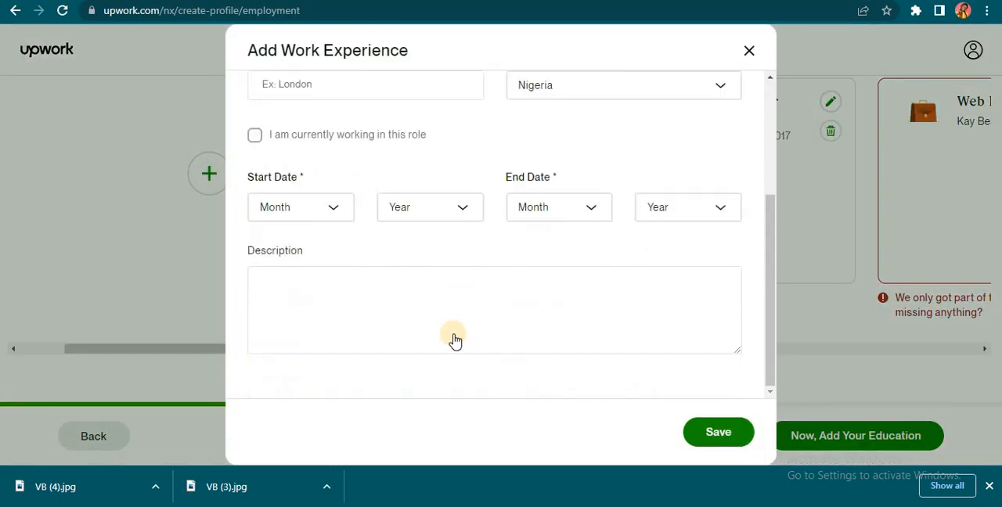
scroll(311, 188, up, 3)
Step: Enter "Website Developer" as the title, "COUCAFF (NGO)" as the company and "Edo State" as the location of the new experience
click(381, 131)
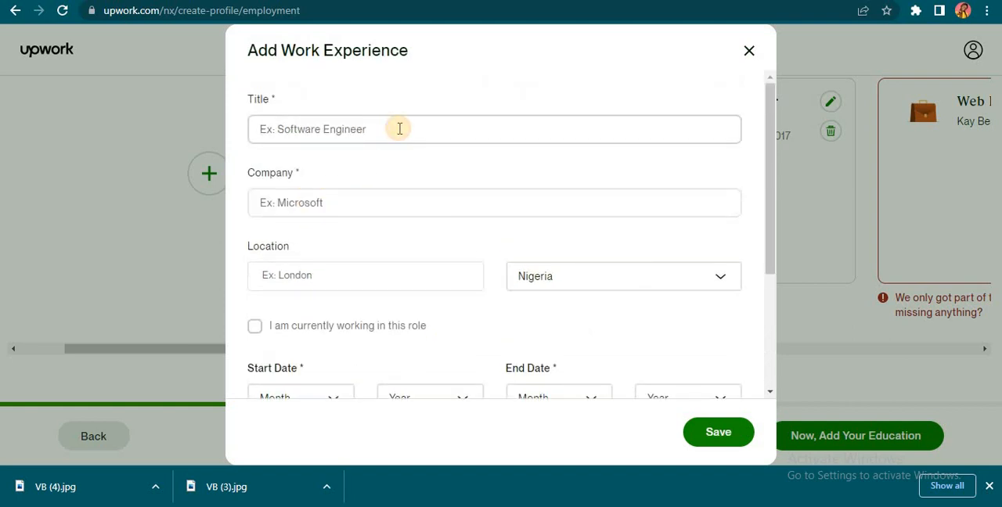
text(Website)
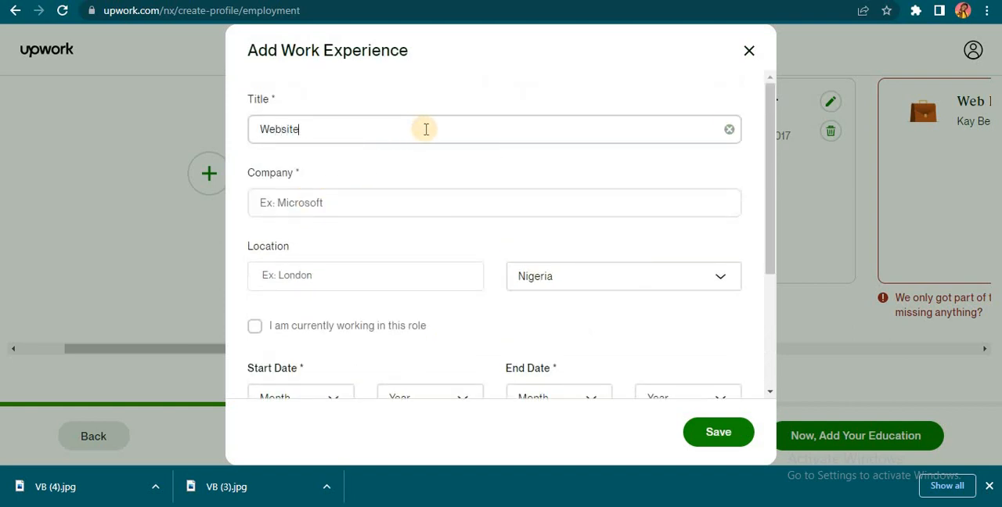
text( Devloper)
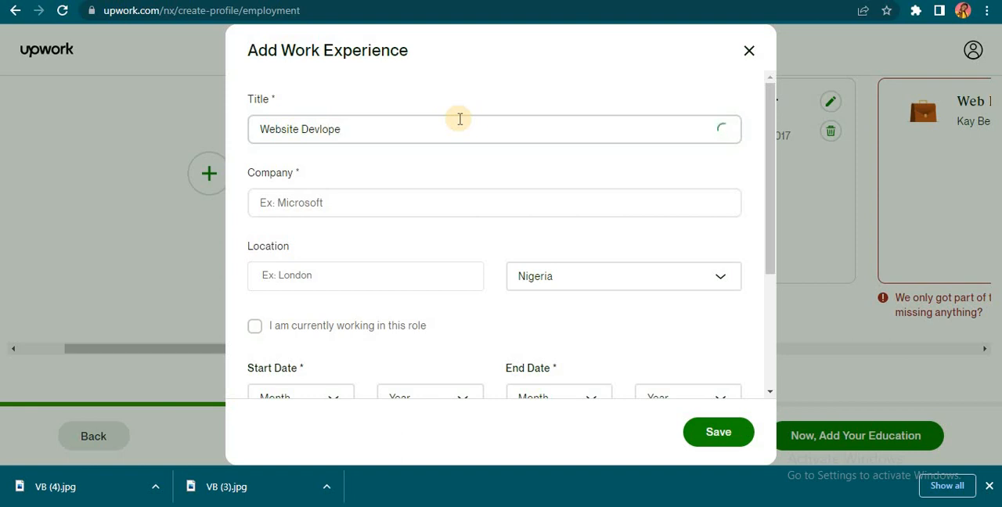
text(op)
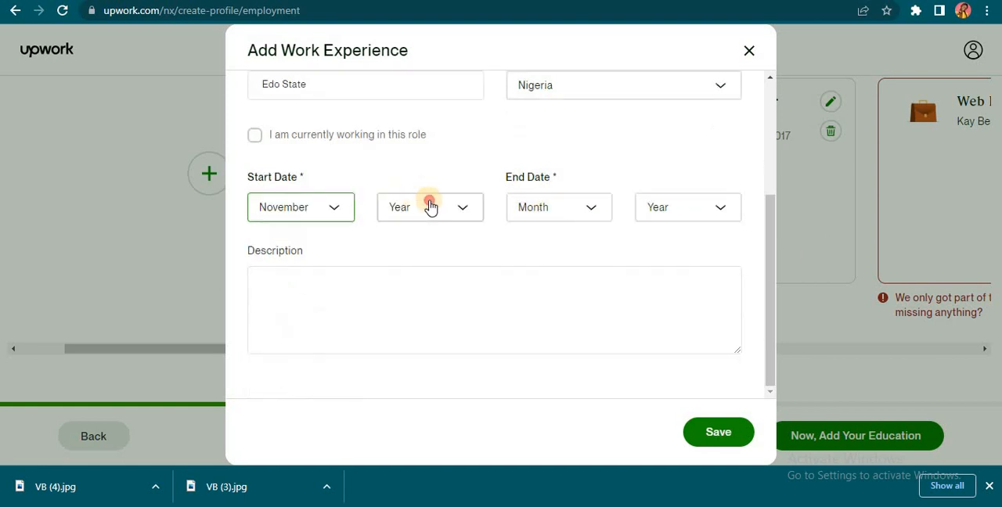
Step: Set the role's period from November 2021 to January 2022 and describe the fast-loading, secure, mobile-responsive website built for an NGO in Edo State
click(430, 203)
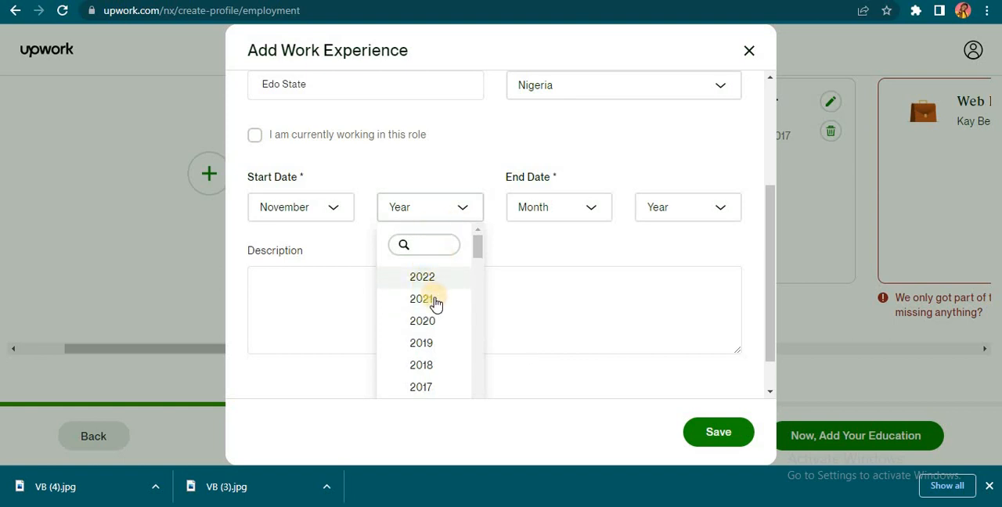
click(429, 298)
click(548, 211)
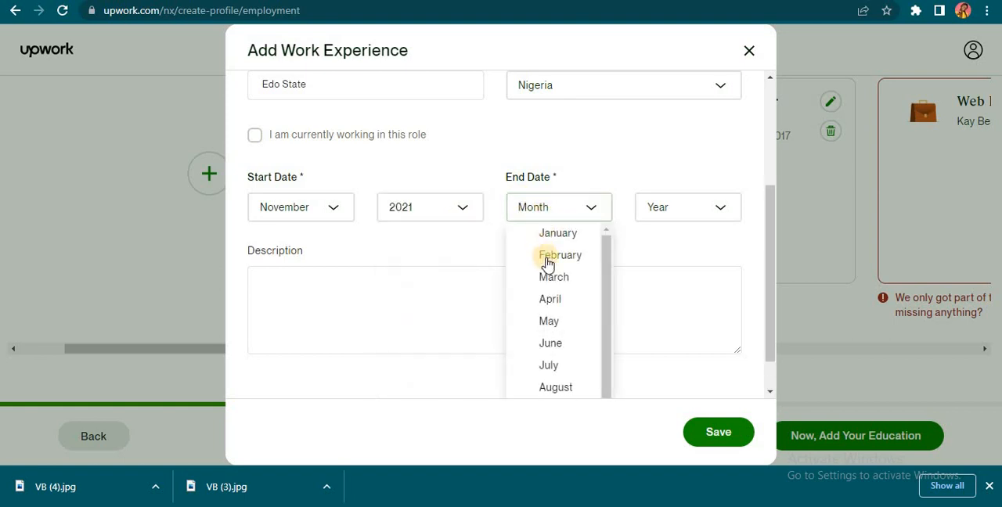
scroll(551, 380, down, 1)
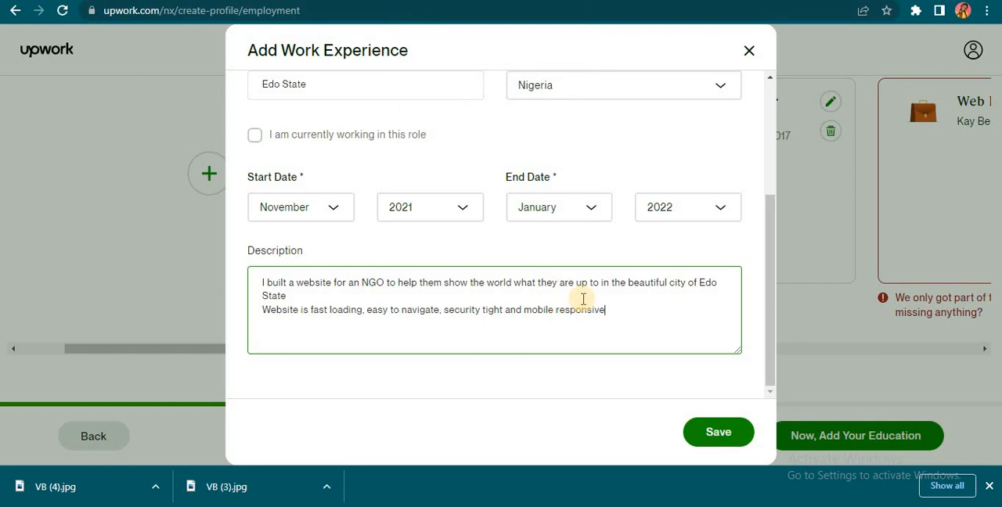
Step: Save the new work experience and continue to the education page
scroll(569, 307, up, 3)
scroll(567, 310, down, 3)
click(728, 437)
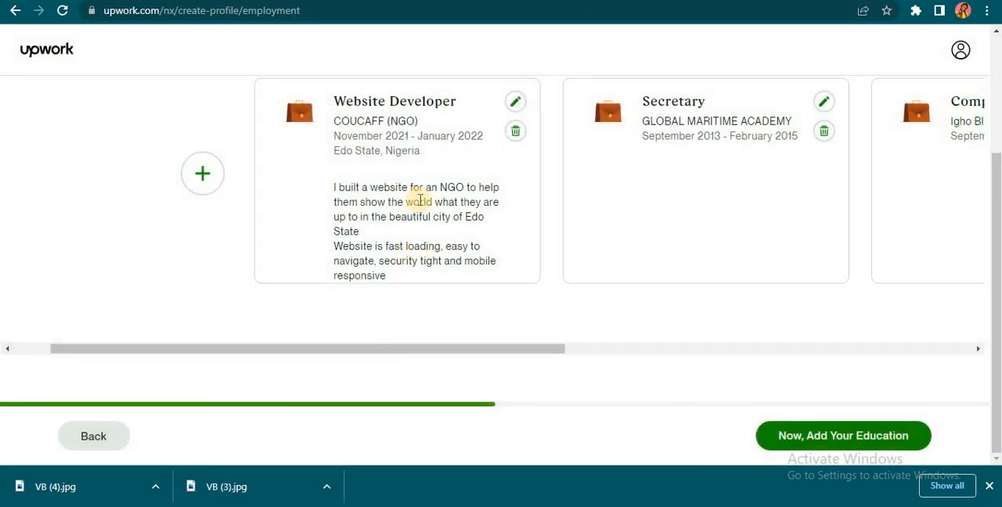
scroll(416, 201, up, 3)
scroll(417, 202, down, 3)
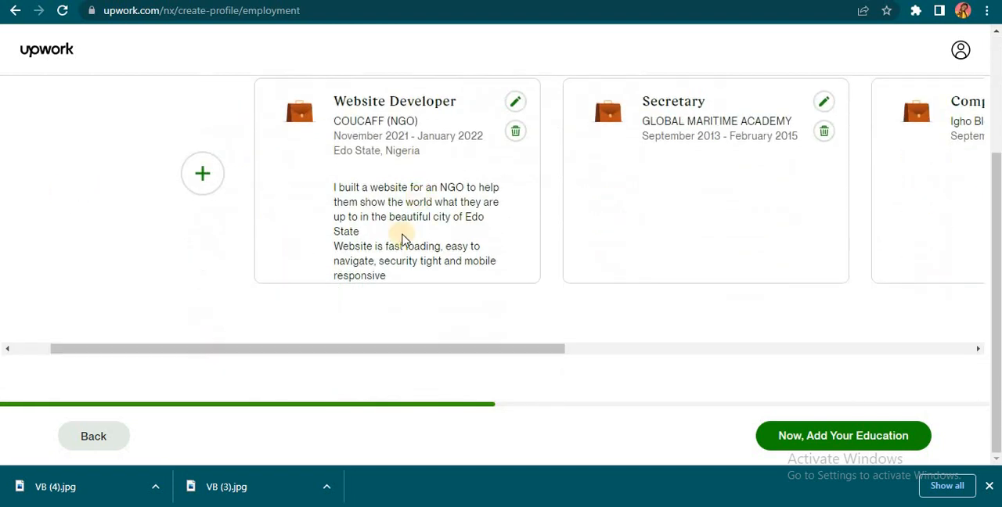
click(817, 437)
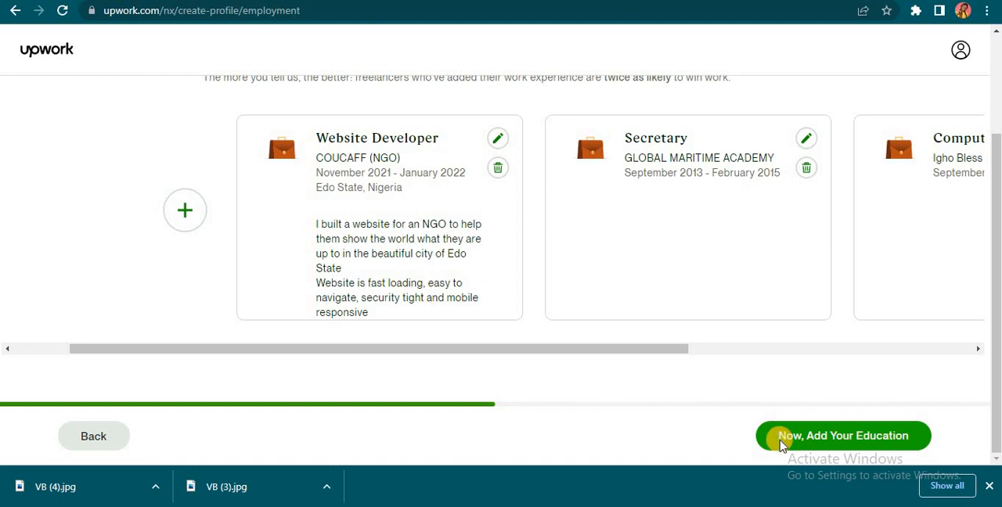
click(782, 444)
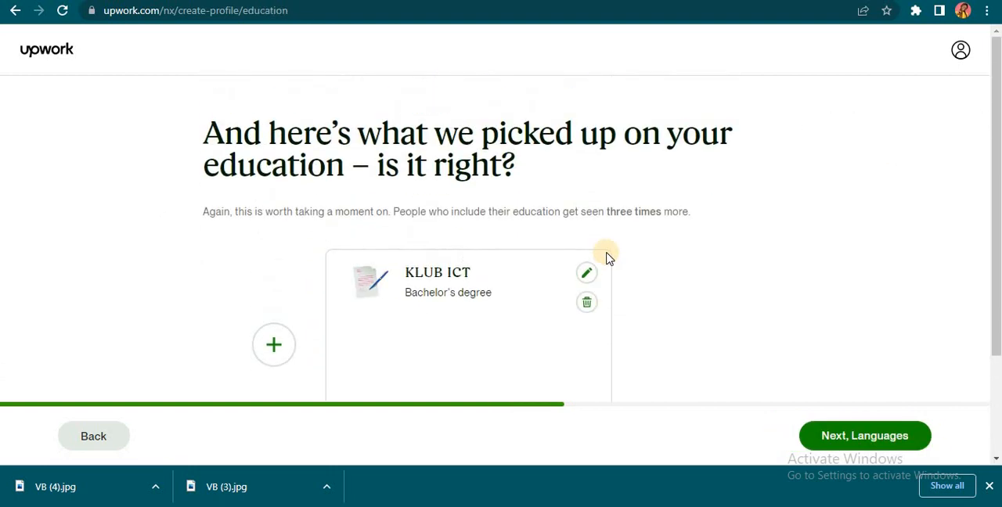
Step: Review the imported education entry and the option to add more education
scroll(492, 253, down, 2)
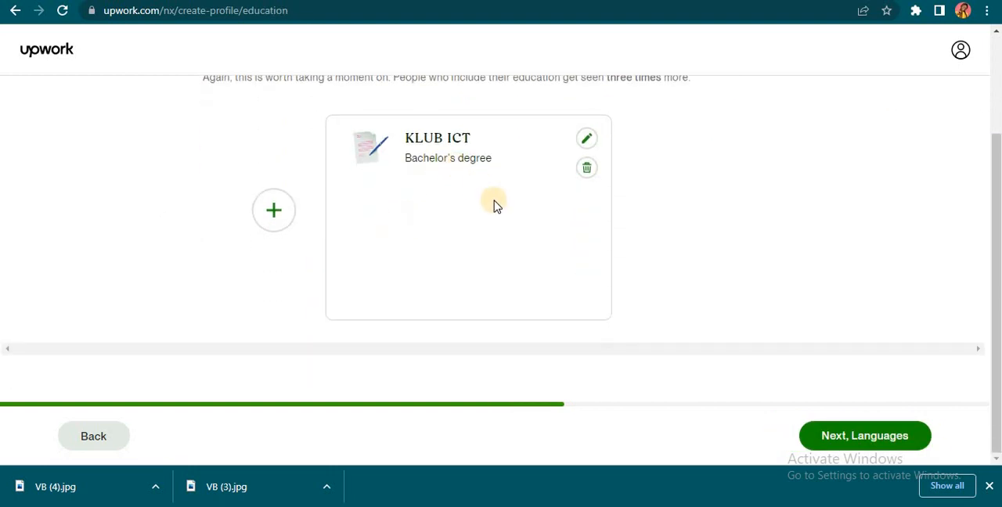
scroll(494, 206, up, 2)
scroll(496, 206, down, 1)
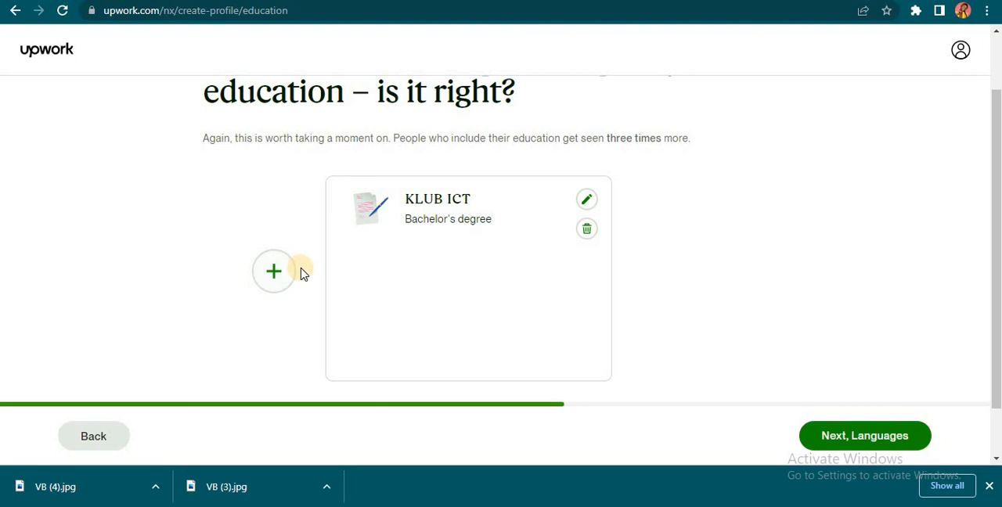
Step: Keep the imported KLUB ICT education entry as it is and continue to the languages page
scroll(302, 271, up, 1)
scroll(303, 271, down, 2)
scroll(304, 272, up, 1)
scroll(304, 273, up, 1)
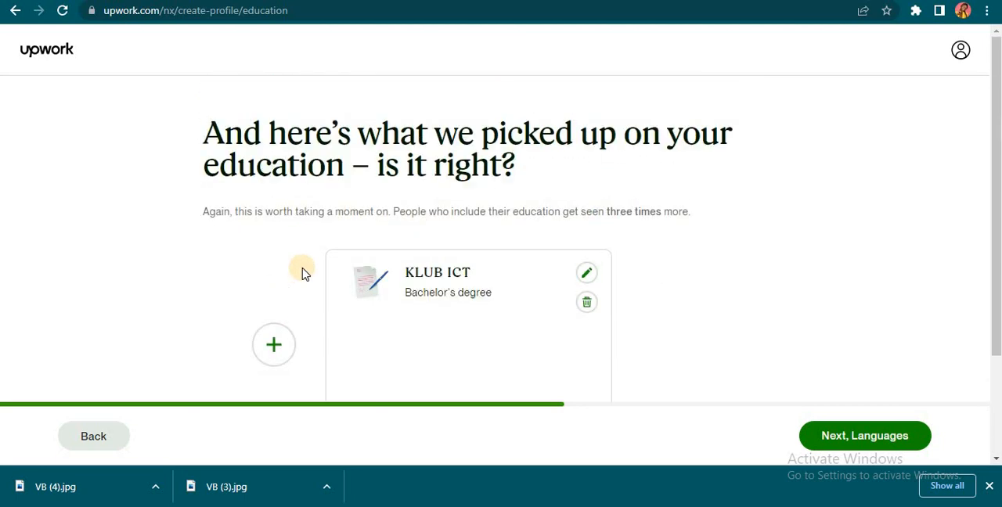
scroll(301, 271, down, 2)
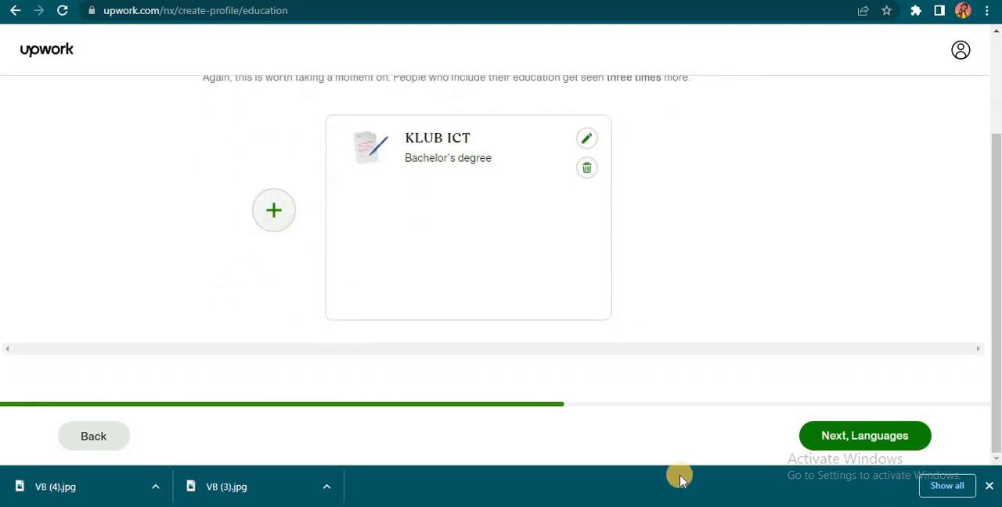
click(830, 436)
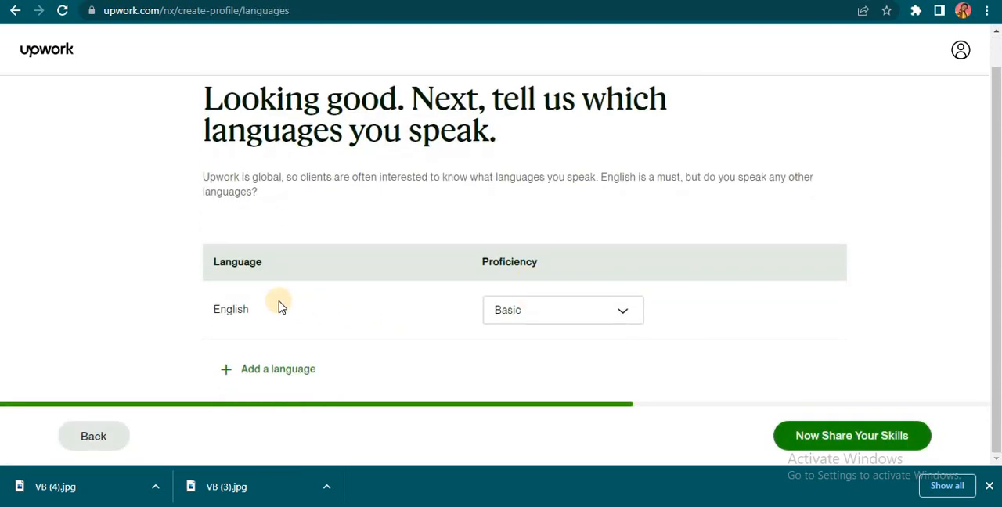
Step: Check the English proficiency options, keep Basic and continue to the skills page
click(581, 317)
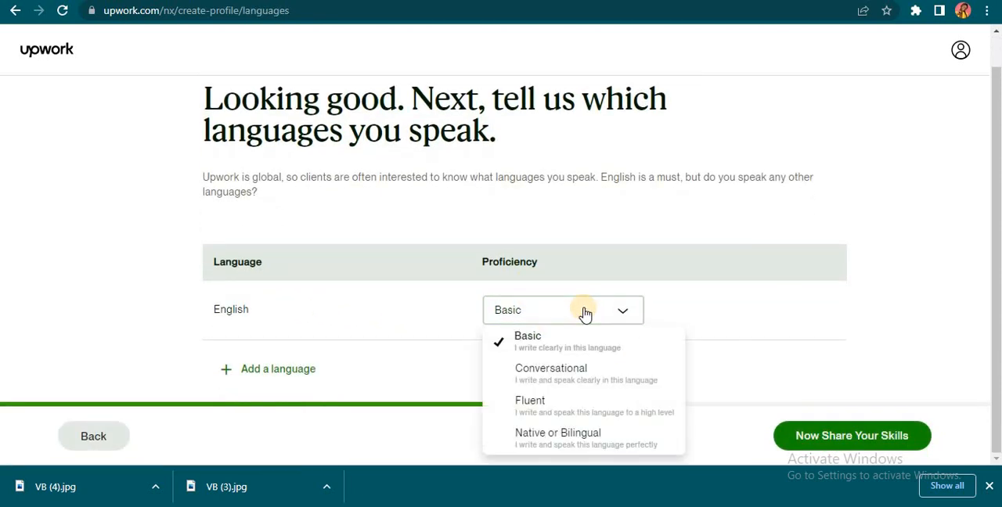
click(583, 311)
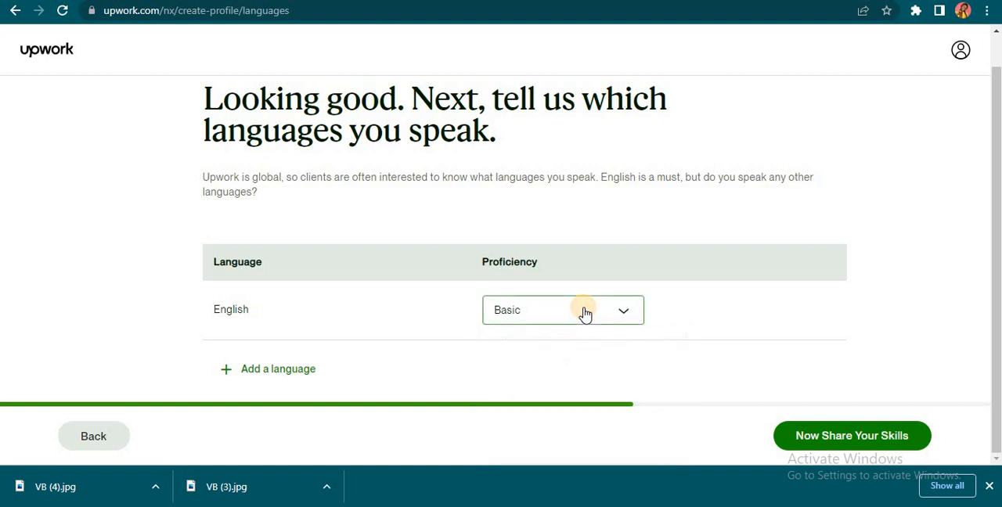
click(801, 437)
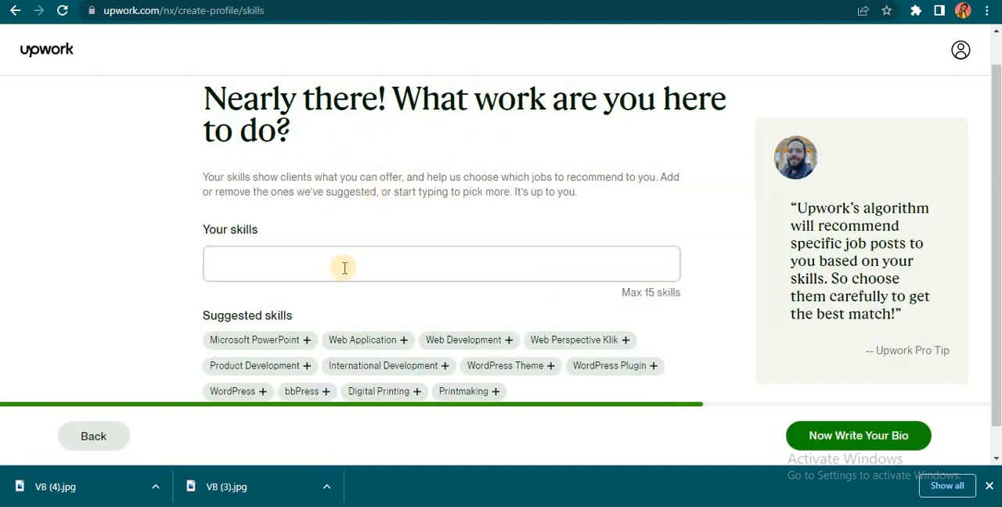
Step: Add the suggested skills Web Development and WordPress to the profile and continue to the bio page
scroll(383, 271, down, 1)
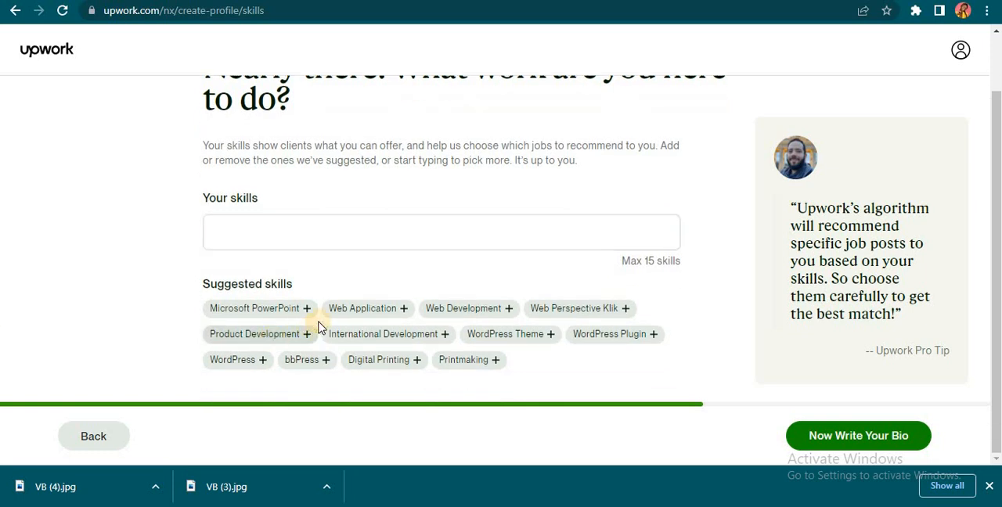
click(479, 313)
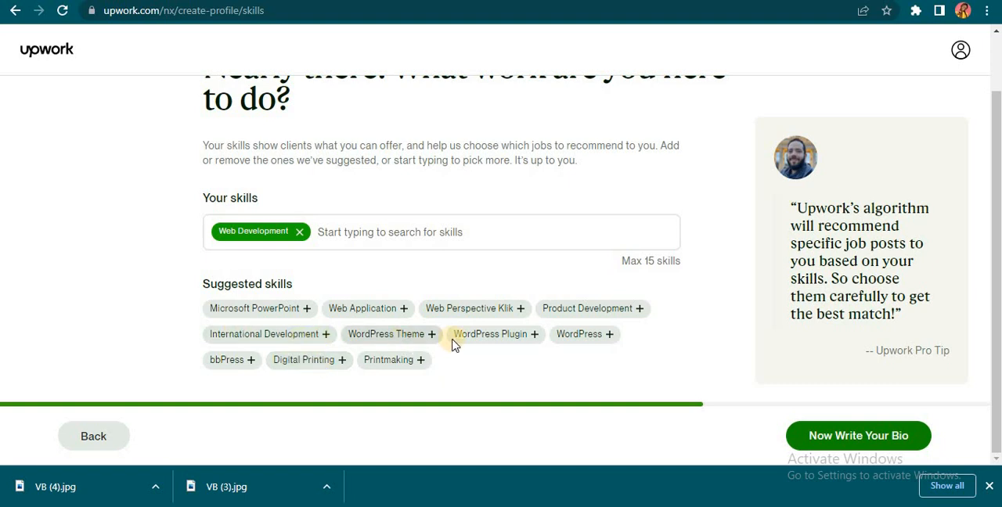
click(576, 343)
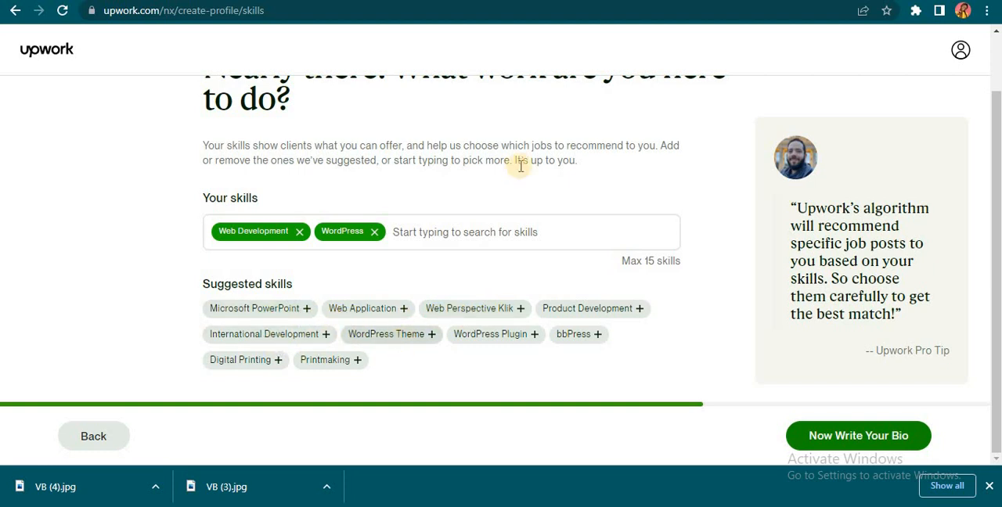
click(442, 235)
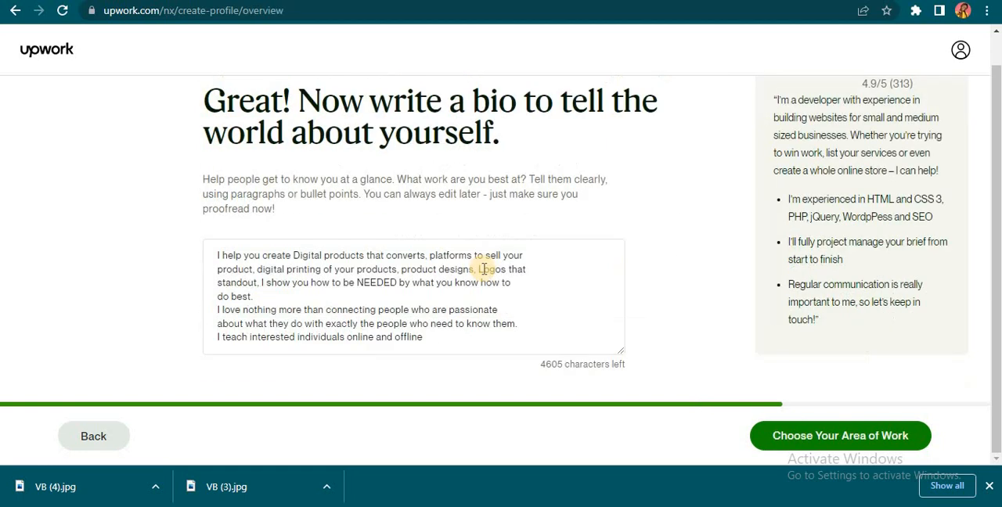
Step: Replace the bio's first paragraph with "I Develop websites that cannot be hacked, fast loading and responsive on every devices." and continue to the services page
click(346, 311)
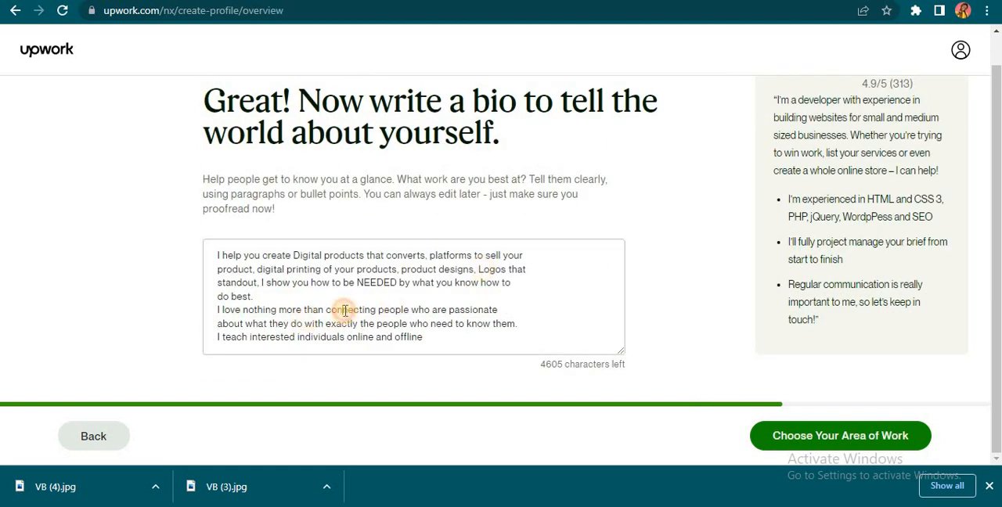
click(278, 311)
click(324, 323)
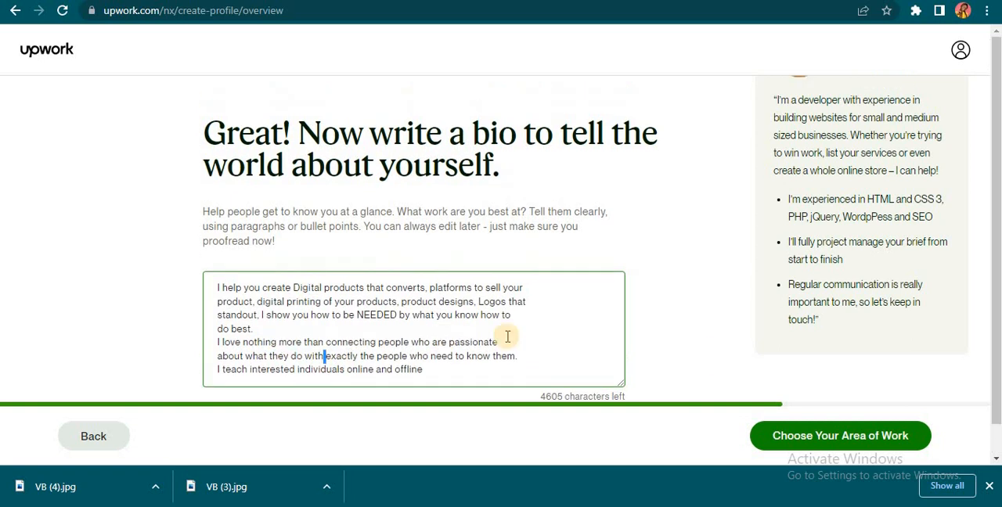
click(217, 256)
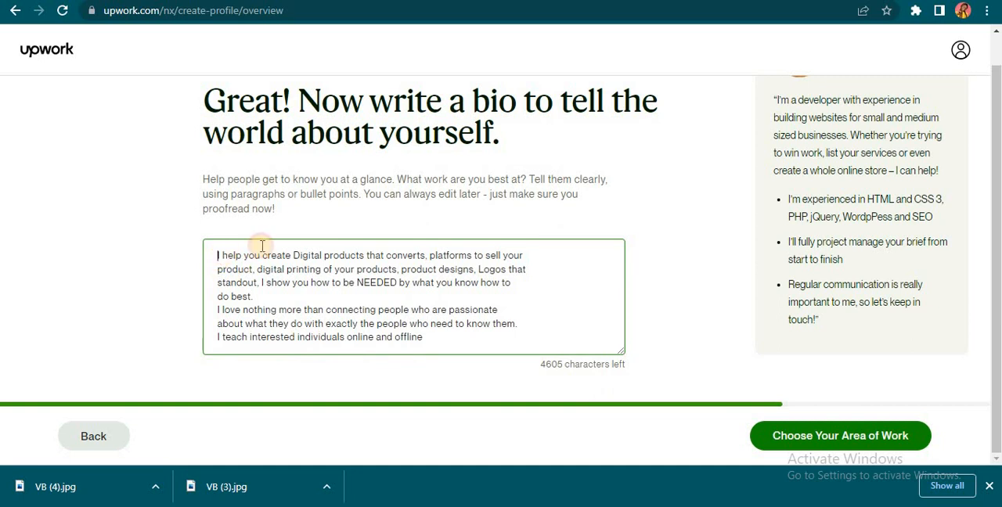
text(i )
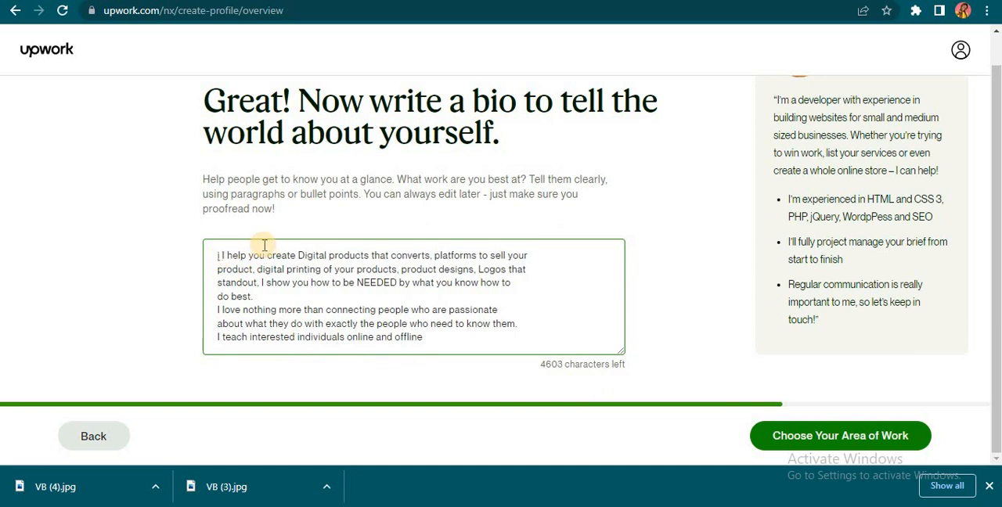
text(Develop websites that cannot be hacked, fast loading and responsive on every devices.)
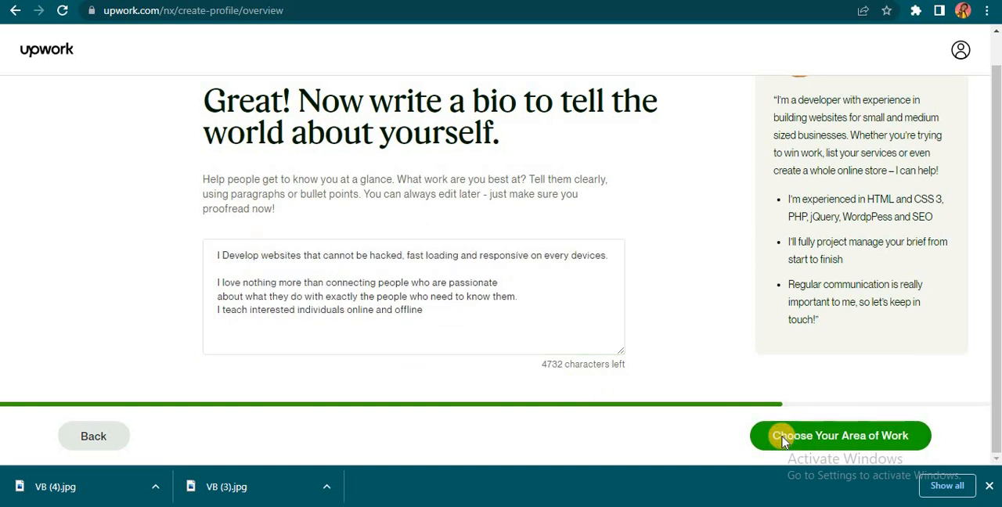
click(784, 439)
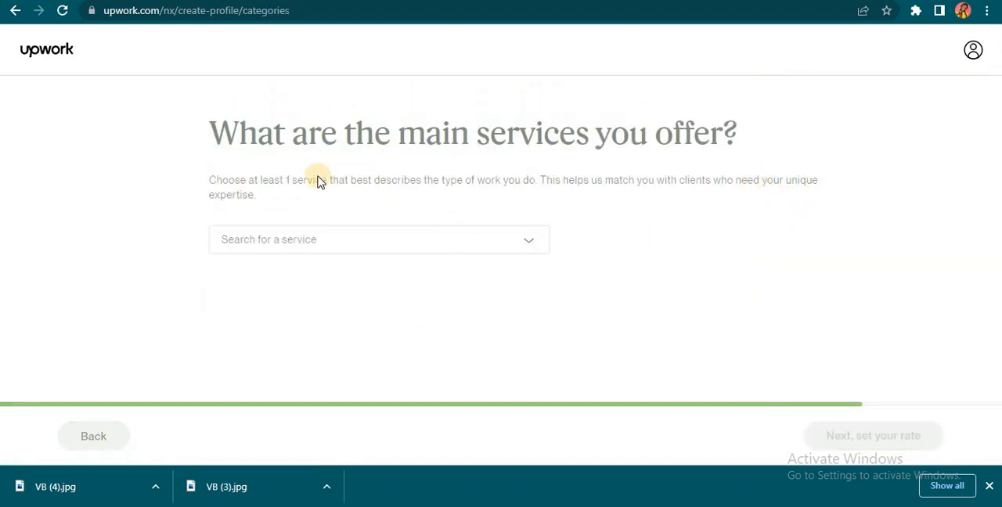
Step: Return to the bio and begin it with "I am a developer with experience in building websites" ahead of the existing first sentence
click(103, 439)
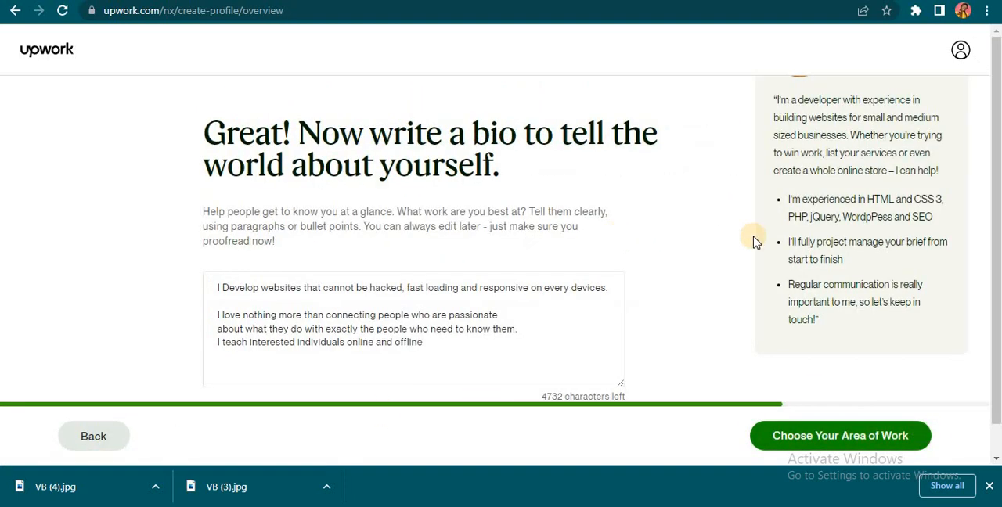
click(240, 290)
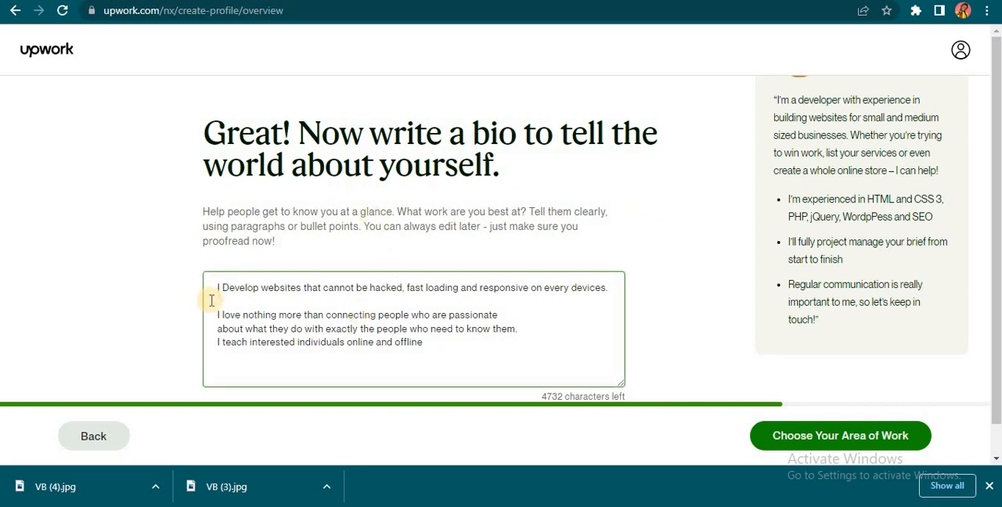
text(am)
key(BackSpace)
key(BackSpace)
key(BackSpace)
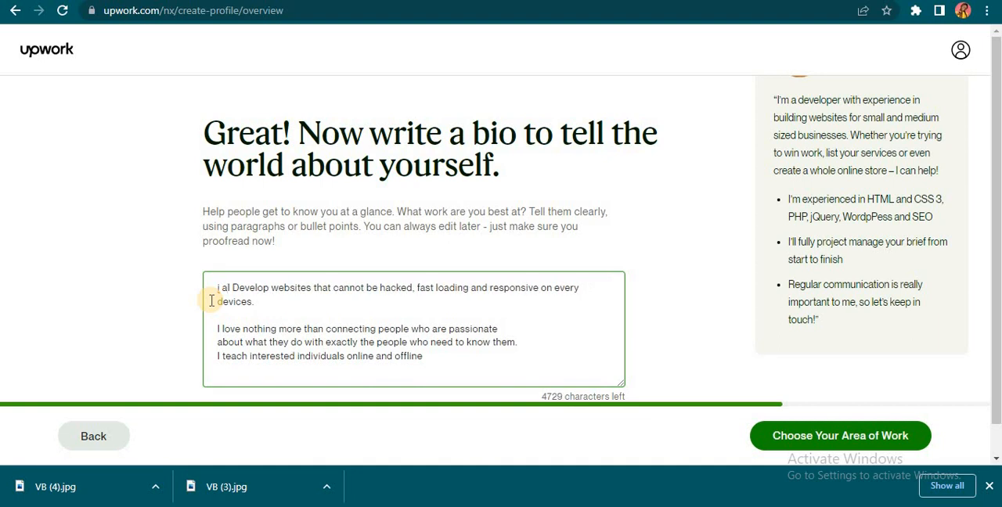
text(am a devel)
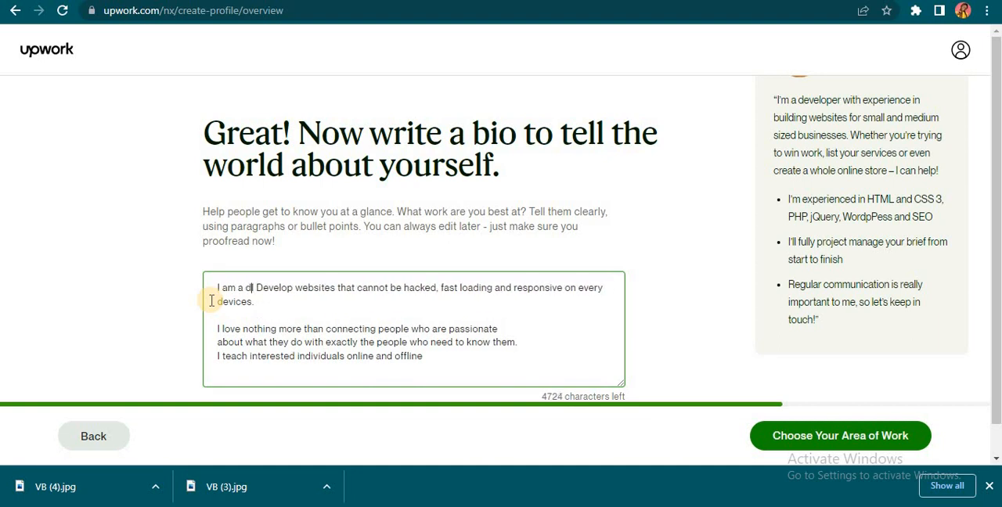
text(oper with e)
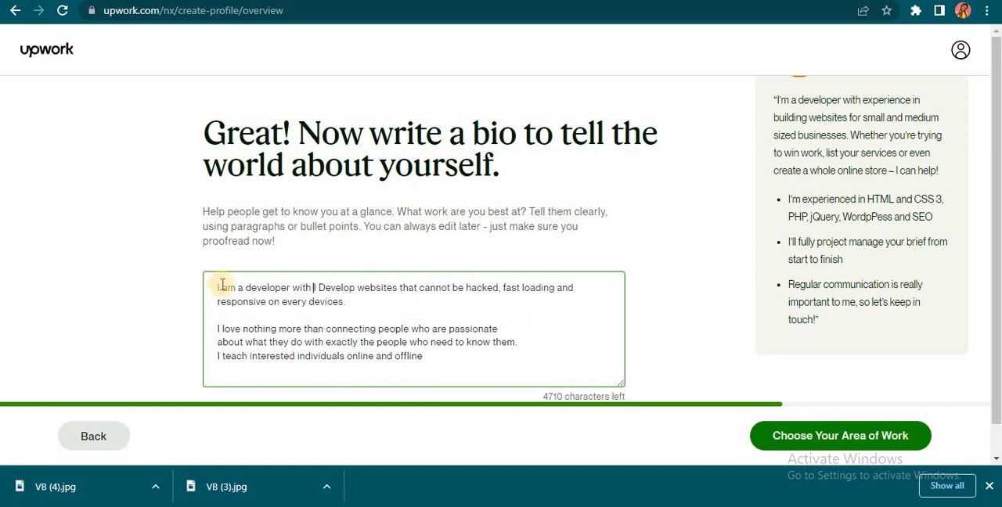
text(xpr)
key(BackSpace)
text(erience )
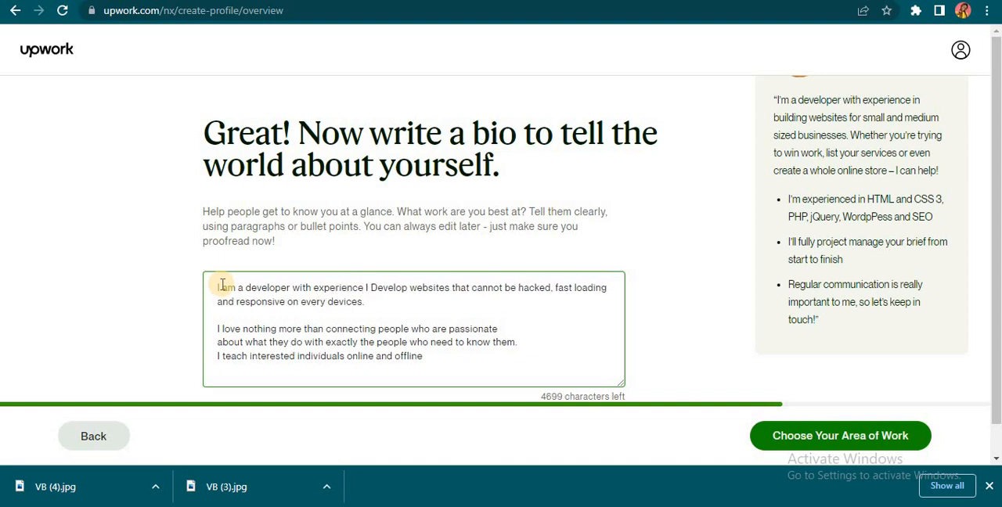
text(in building w)
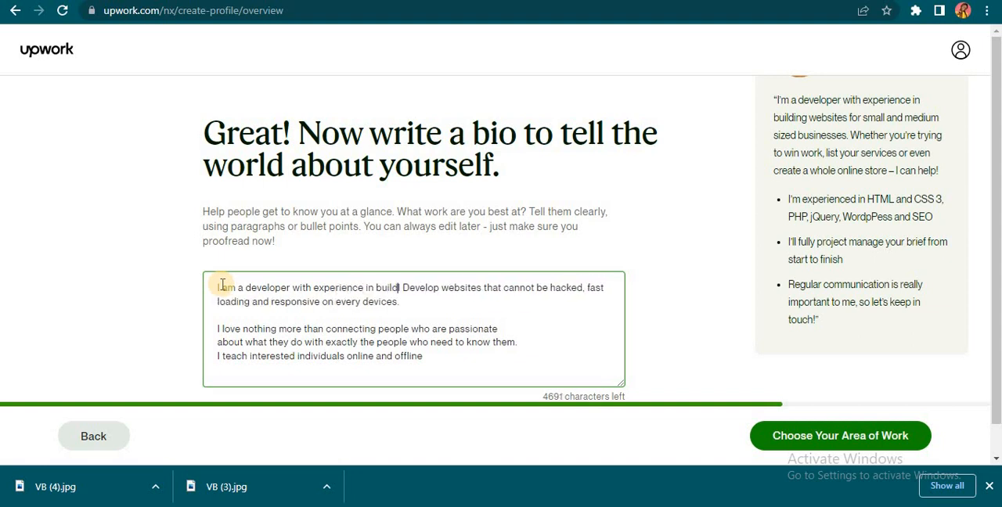
text(ebsites f)
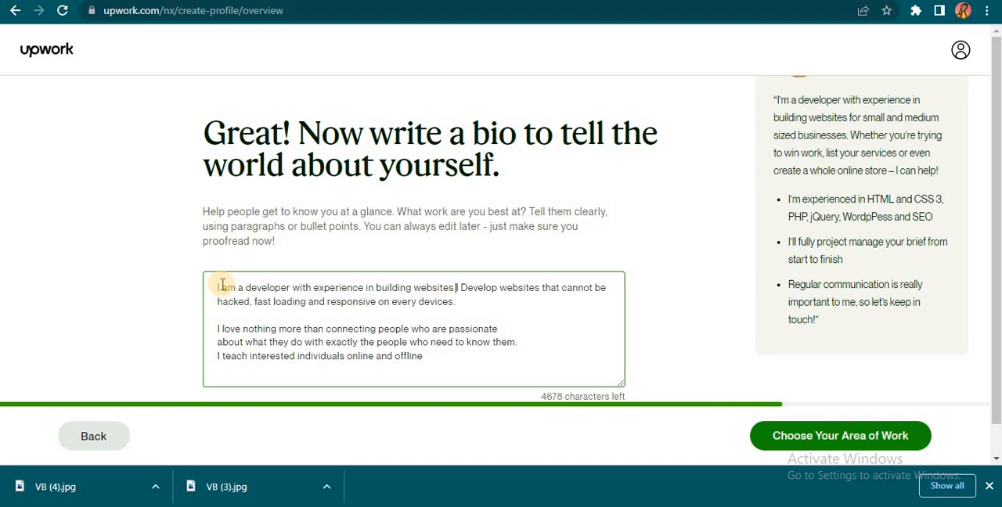
text(or sm)
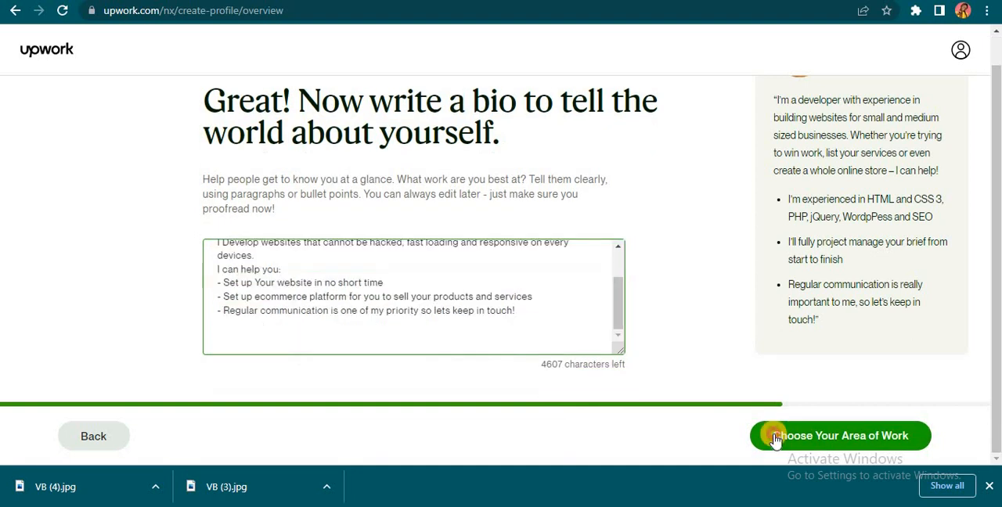
Step: Finish the bio with an "I can help you:" list covering website setup, ecommerce platforms and regular communication, and continue to the services page
click(772, 437)
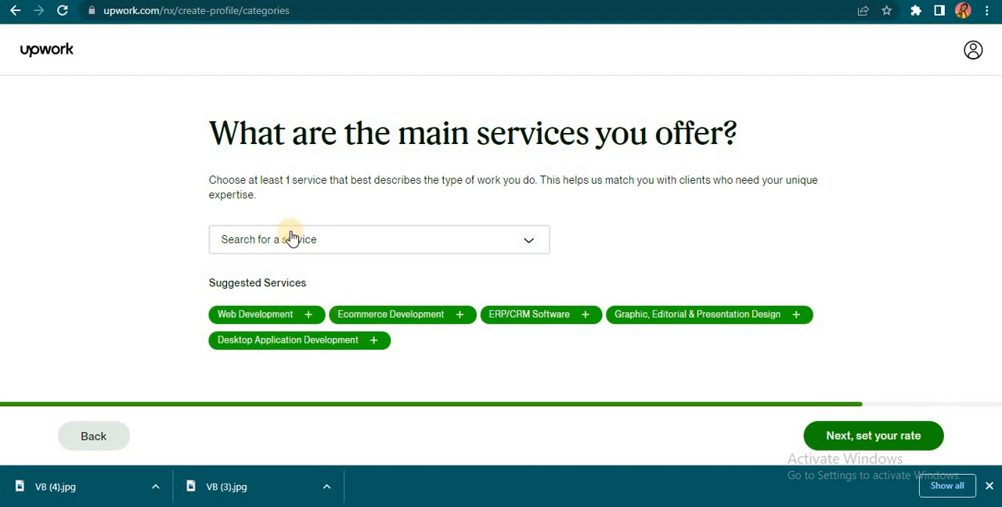
Step: Select Ecommerce Development, Web Development and Graphic, Editorial & Presentation Design as main services and continue to the hourly rate page
click(341, 249)
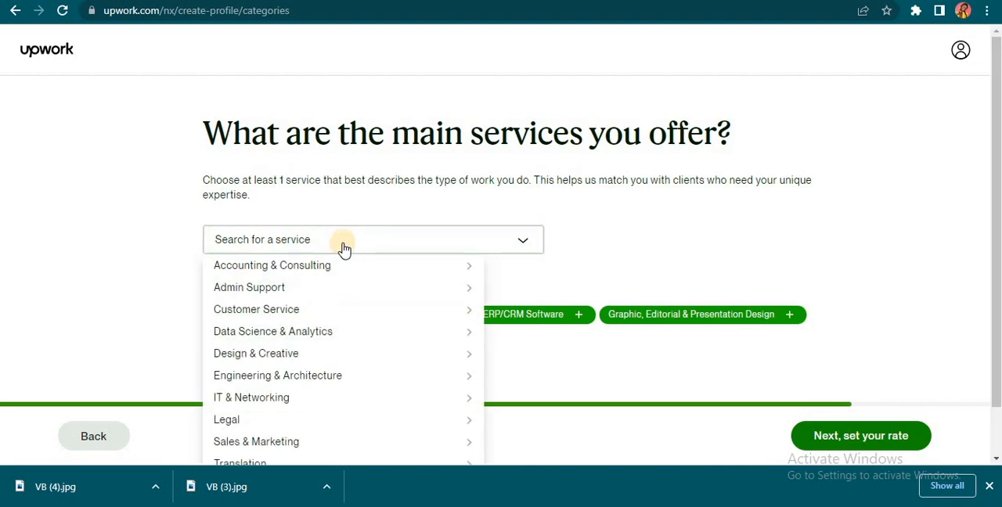
click(644, 239)
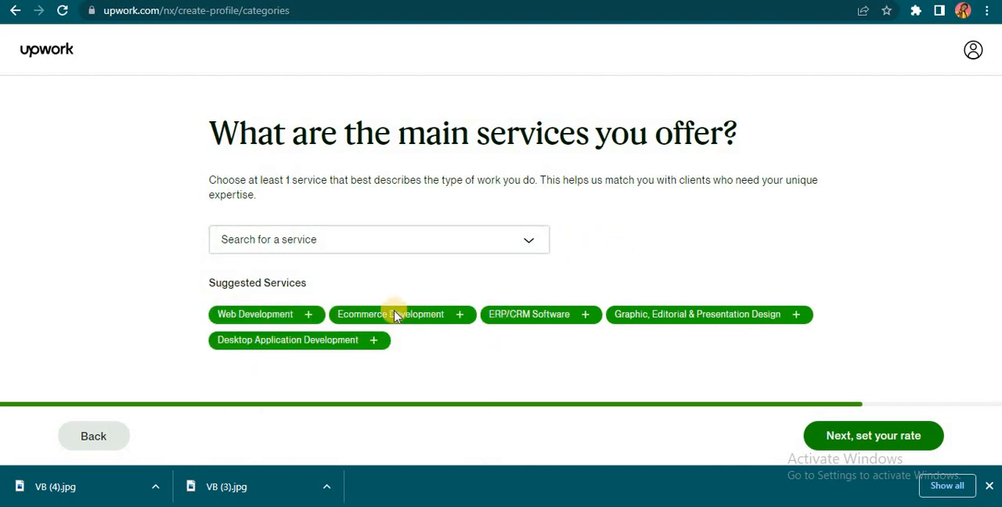
click(461, 316)
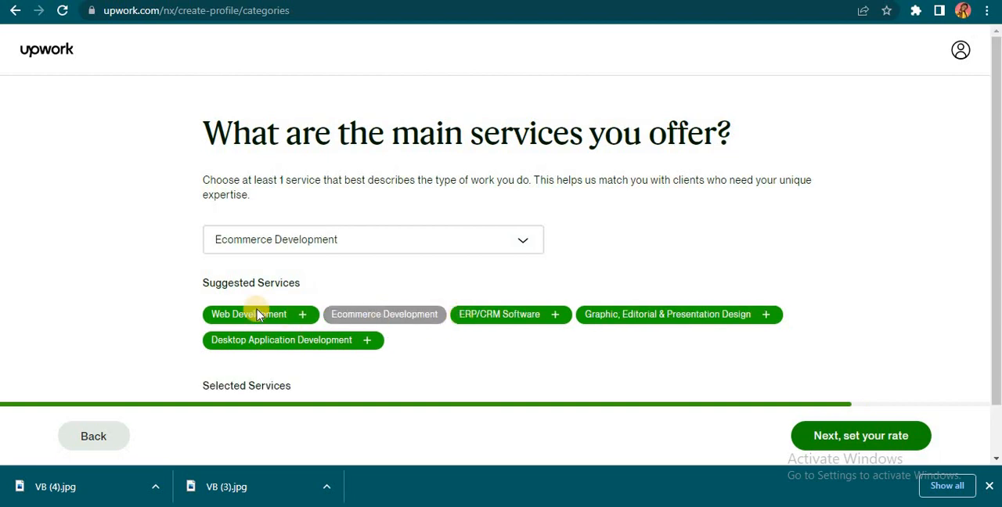
click(305, 315)
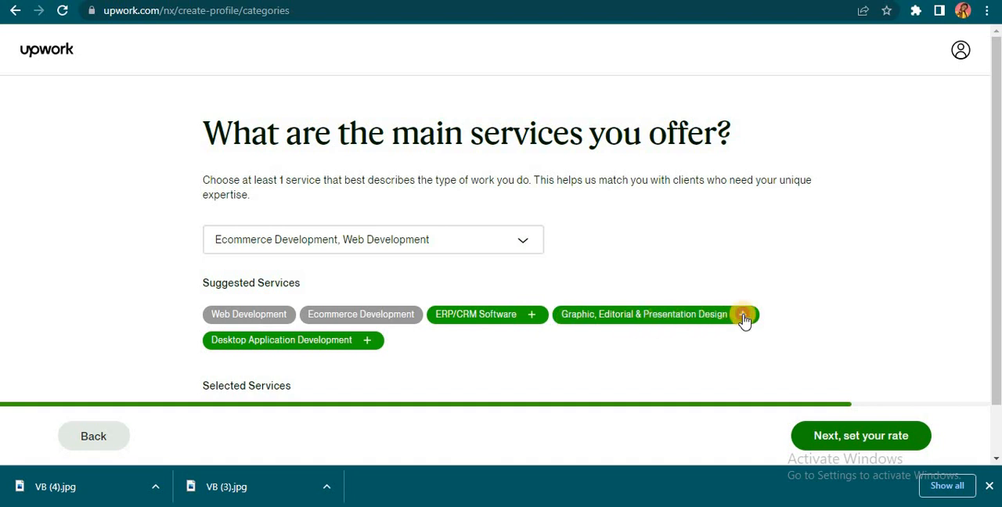
click(744, 316)
scroll(313, 176, down, 1)
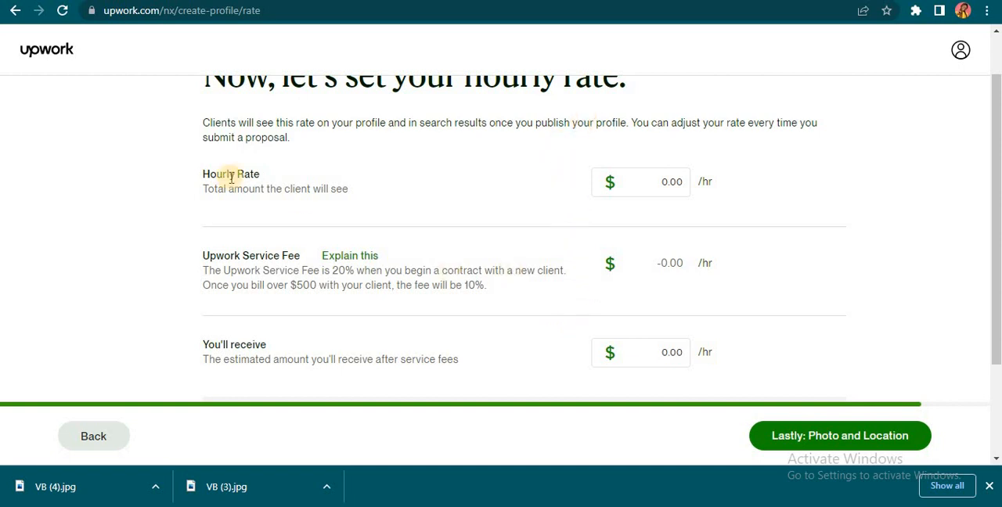
Step: Set the hourly rate to $10 and review the service fee and the estimated amount received
scroll(685, 242, up, 1)
click(685, 242)
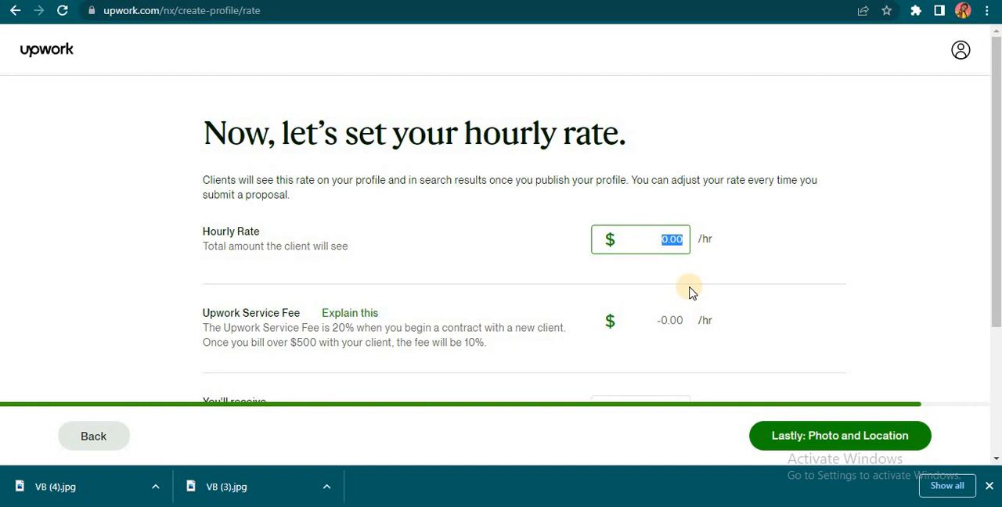
text(10)
scroll(678, 280, down, 2)
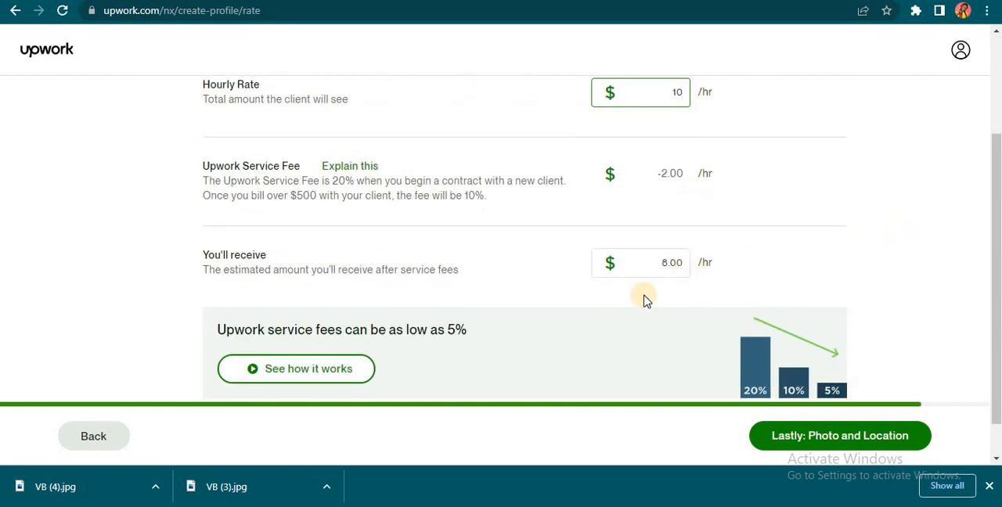
scroll(661, 291, down, 1)
scroll(681, 305, up, 3)
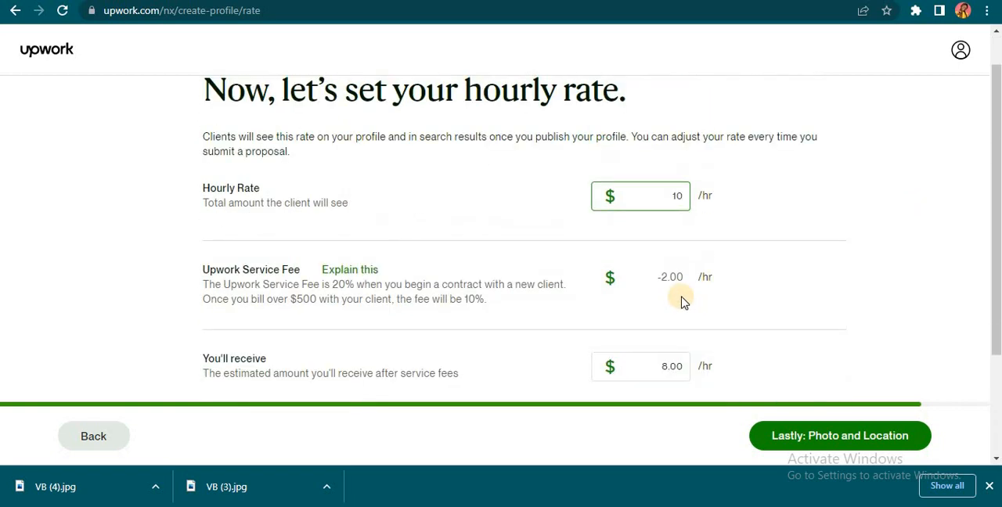
scroll(681, 303, down, 2)
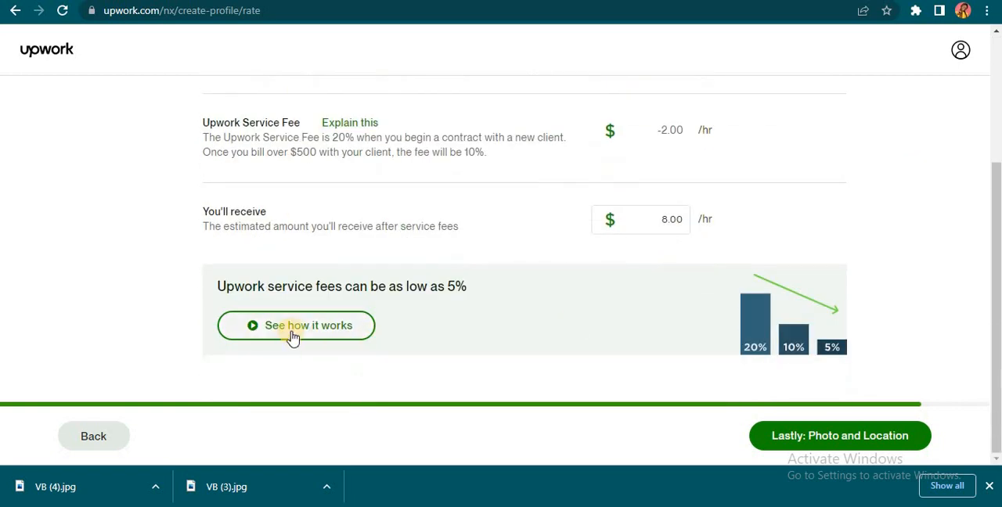
Step: Continue to the photo and location page and load a portrait image from the Downloads folder as the profile photo
click(782, 437)
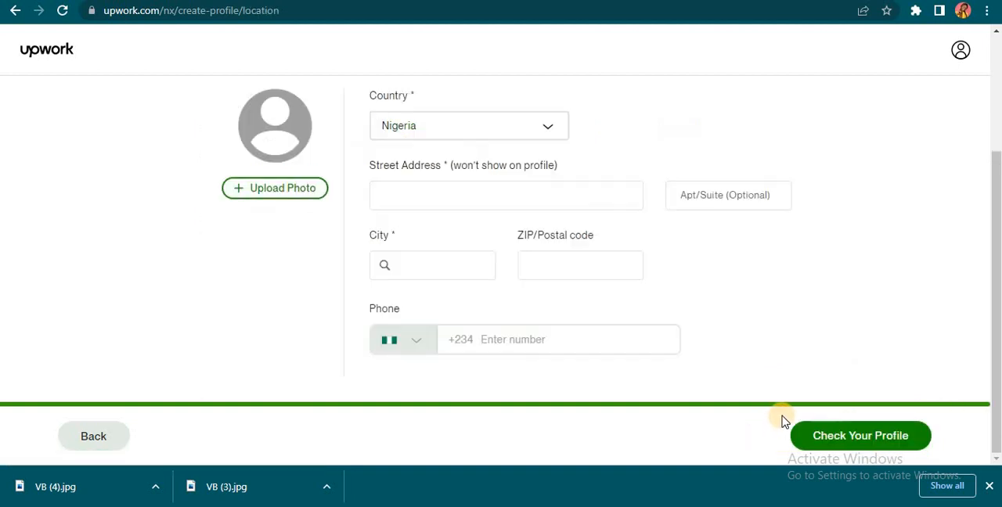
click(262, 195)
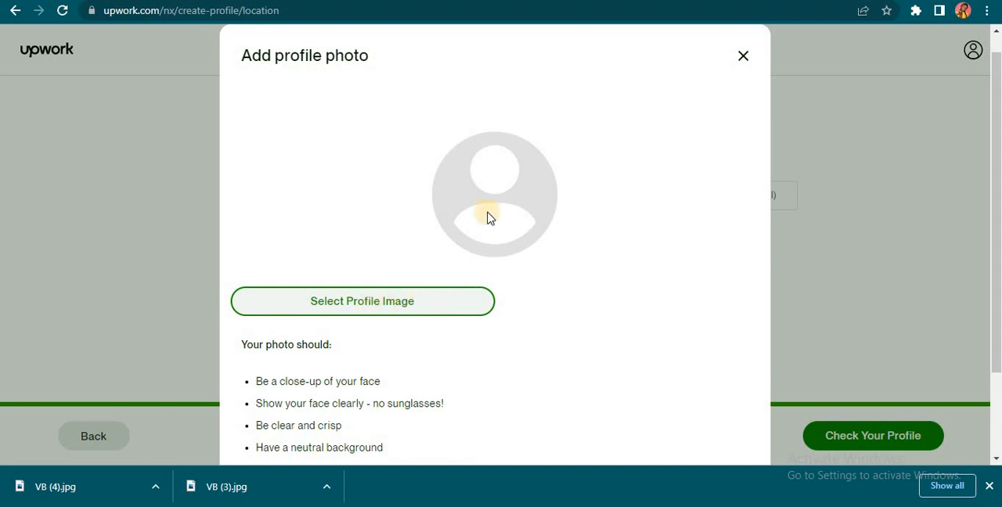
click(382, 306)
scroll(410, 262, down, 2)
click(423, 199)
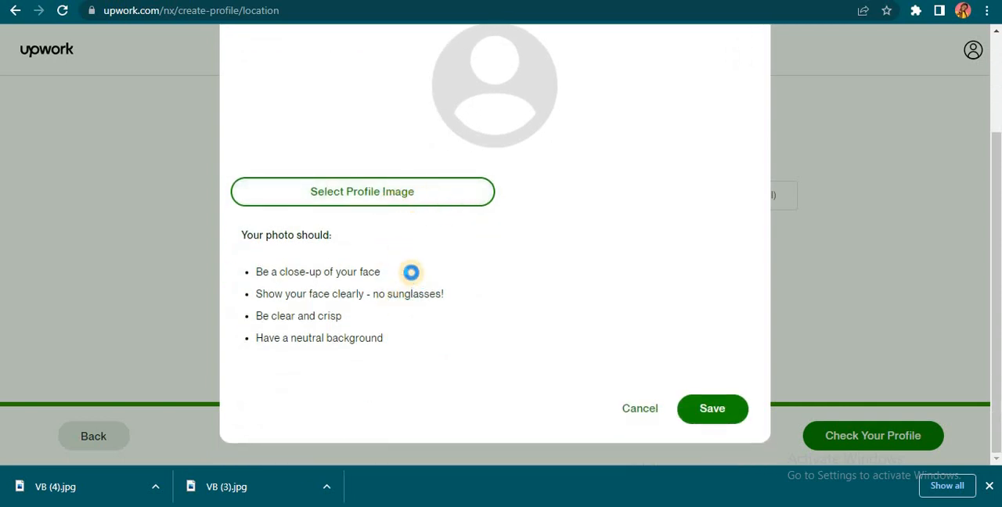
scroll(482, 140, up, 2)
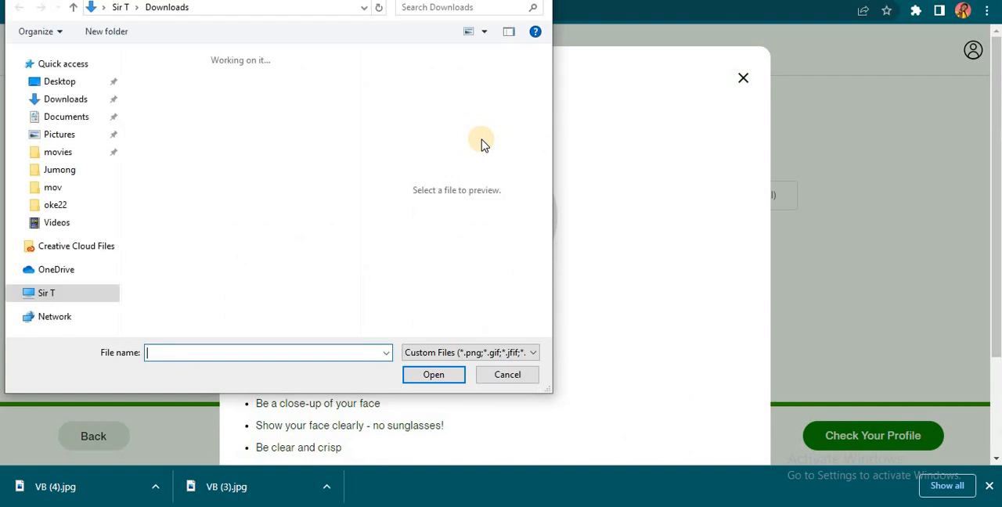
scroll(225, 313, down, 6)
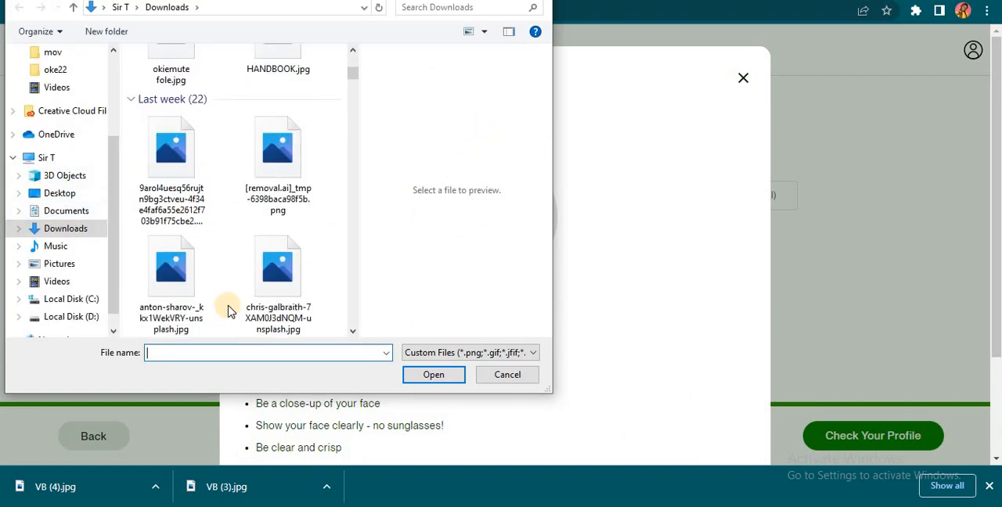
scroll(230, 310, down, 10)
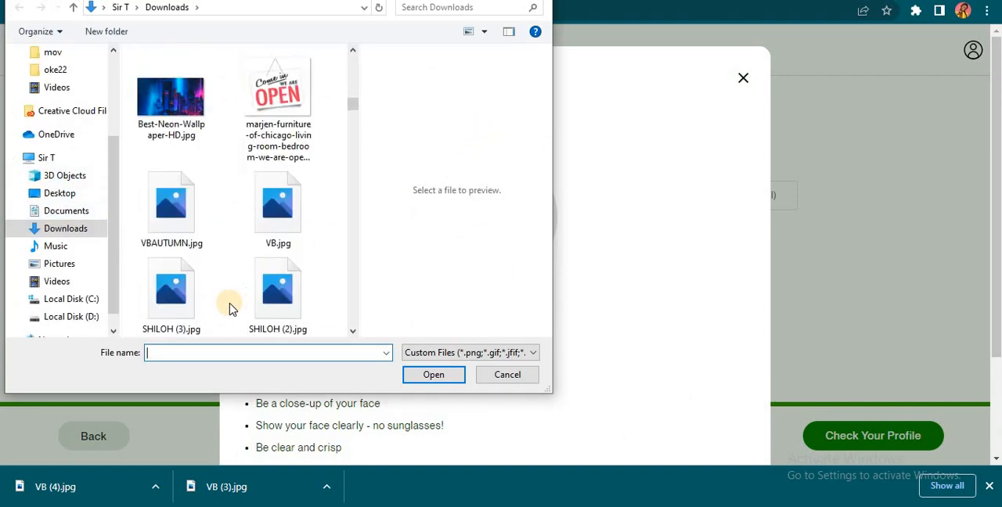
scroll(230, 310, down, 12)
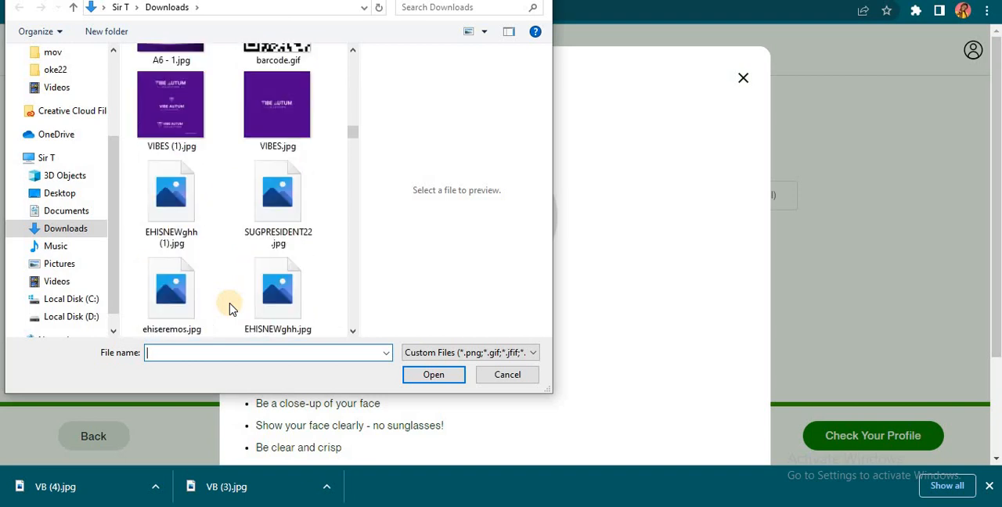
scroll(230, 315, down, 3)
scroll(231, 310, down, 1)
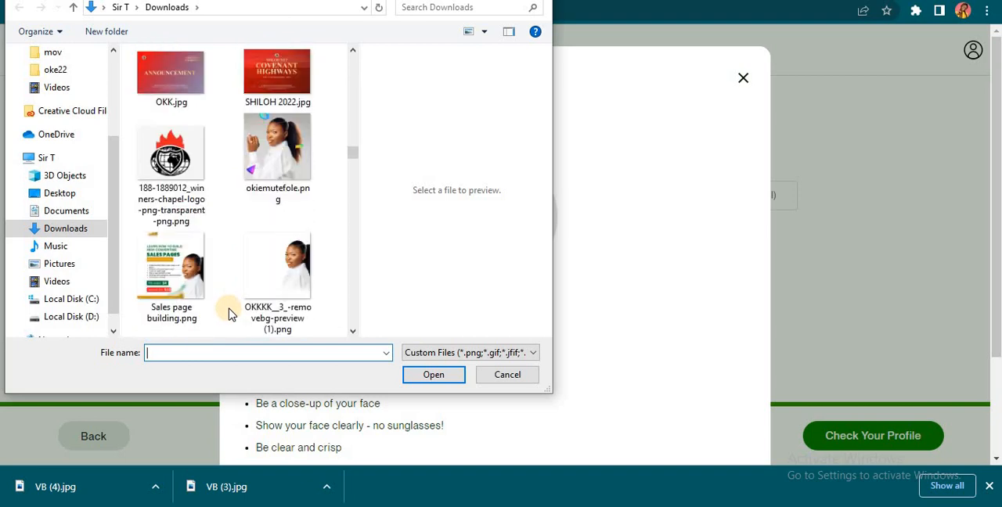
click(278, 140)
click(429, 376)
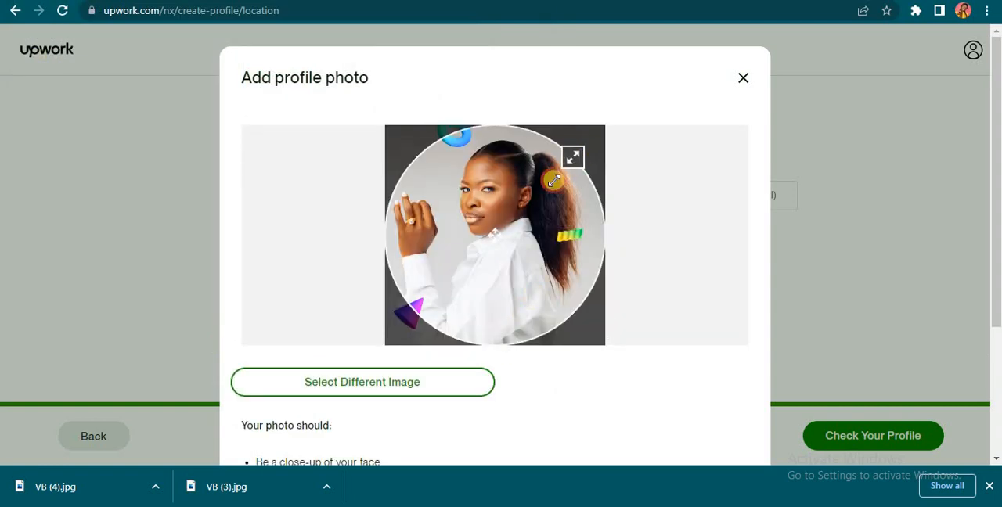
Step: Shrink the circular crop, centre it over the head and shoulders, and save the profile photo
drag(574, 158, 539, 186)
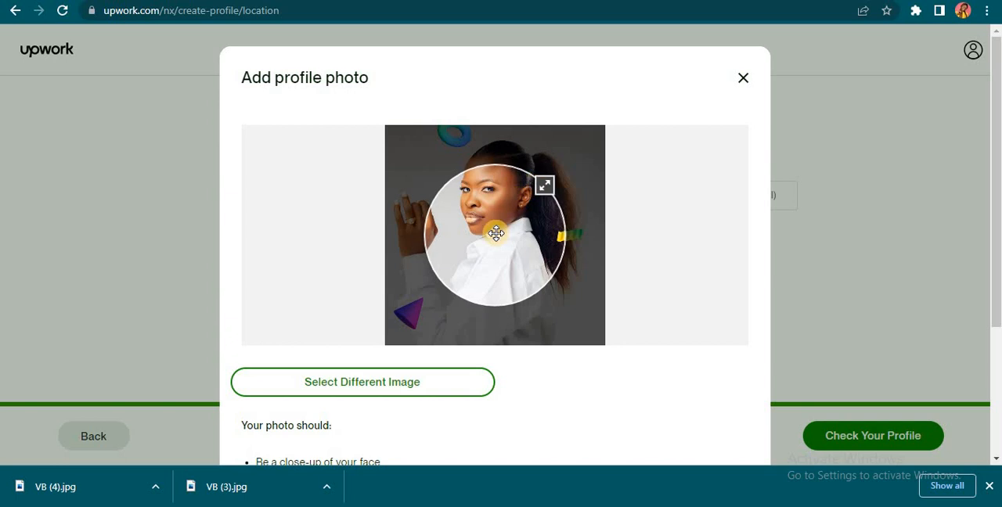
drag(496, 234, 509, 199)
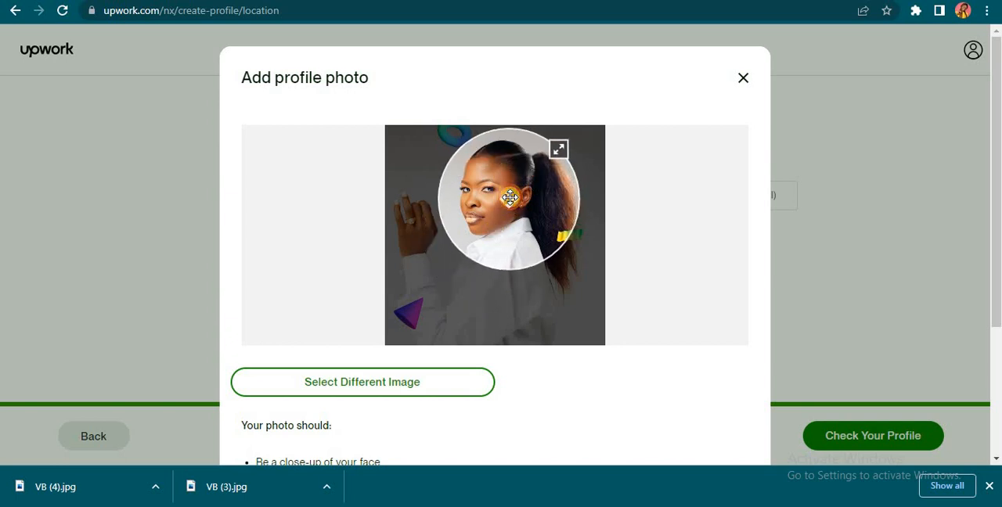
scroll(552, 395, down, 3)
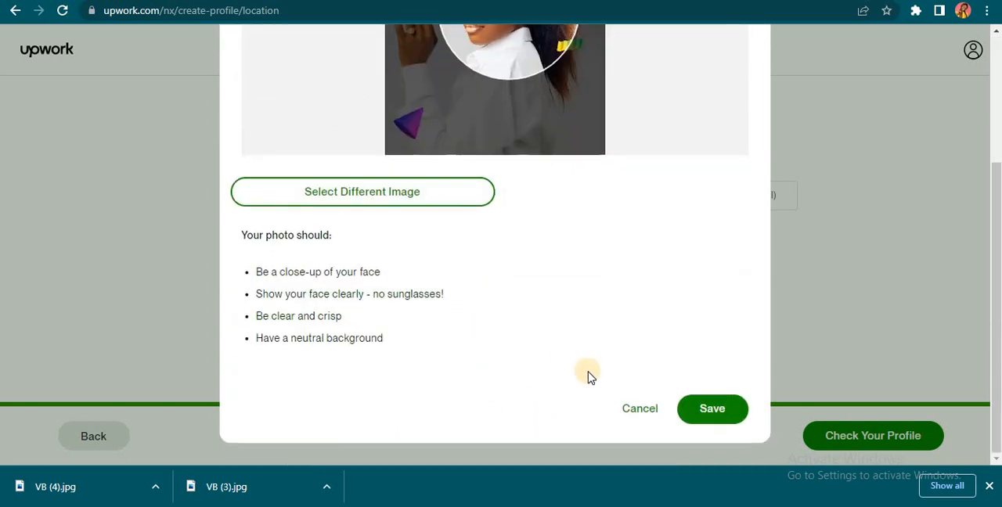
click(688, 425)
scroll(578, 187, up, 3)
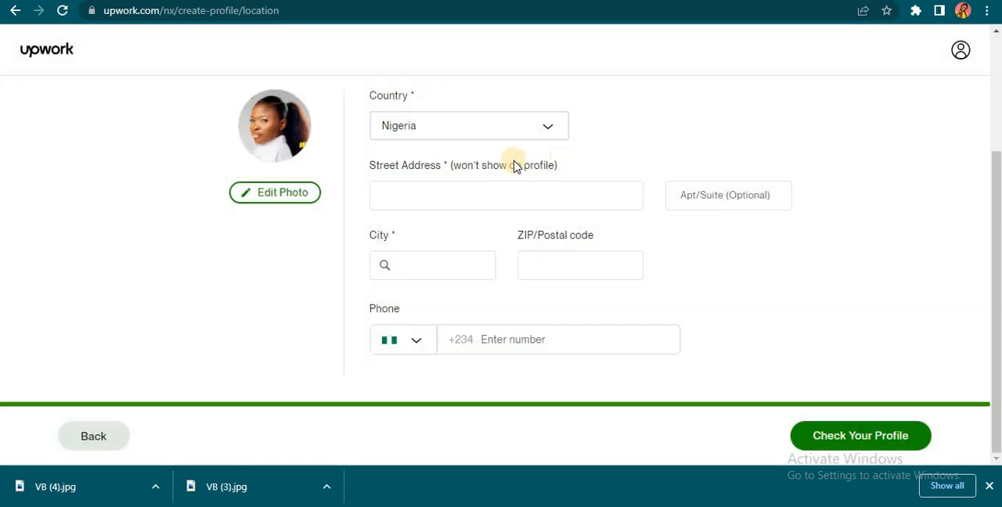
Step: Fill in the street address and choose the freelancer's city from the suggested matches
click(467, 205)
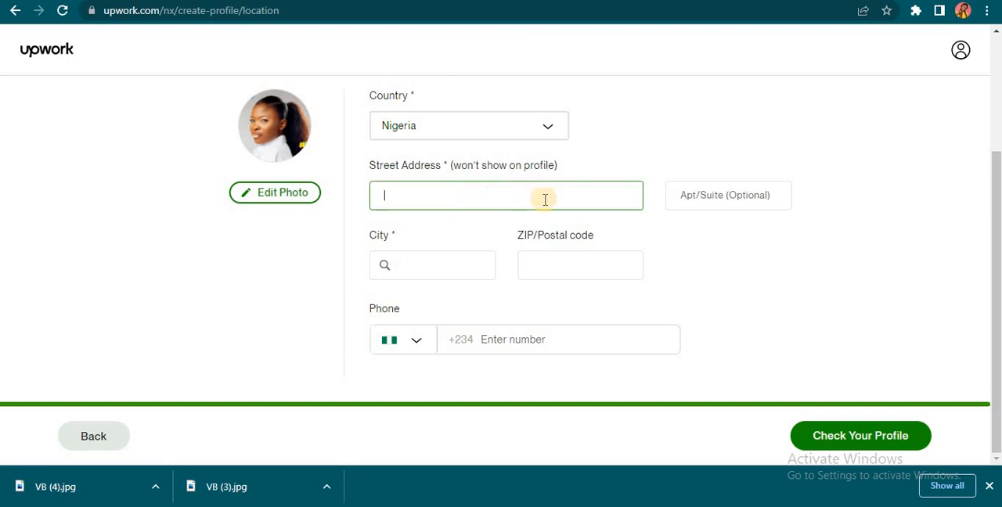
text(River stat)
text(e Nigri)
text(eria)
click(442, 251)
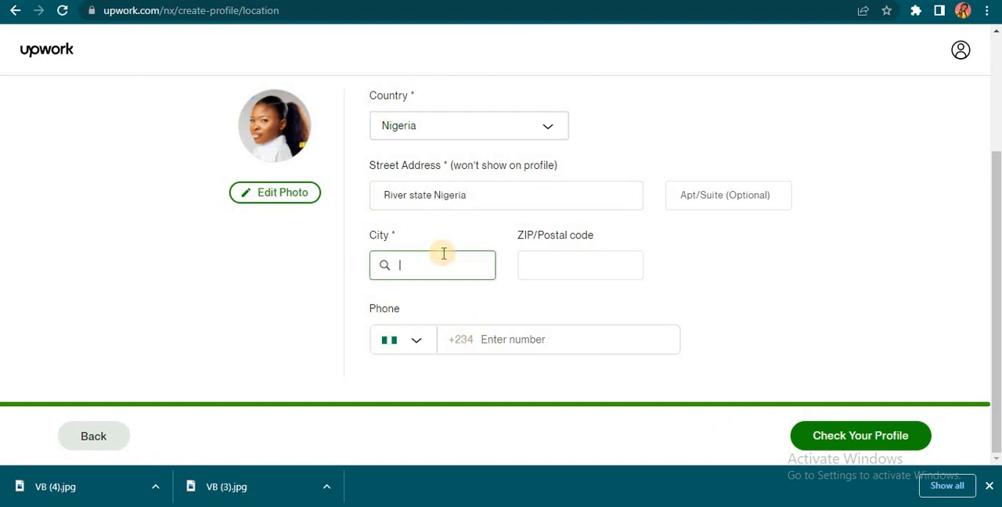
text(Porth)
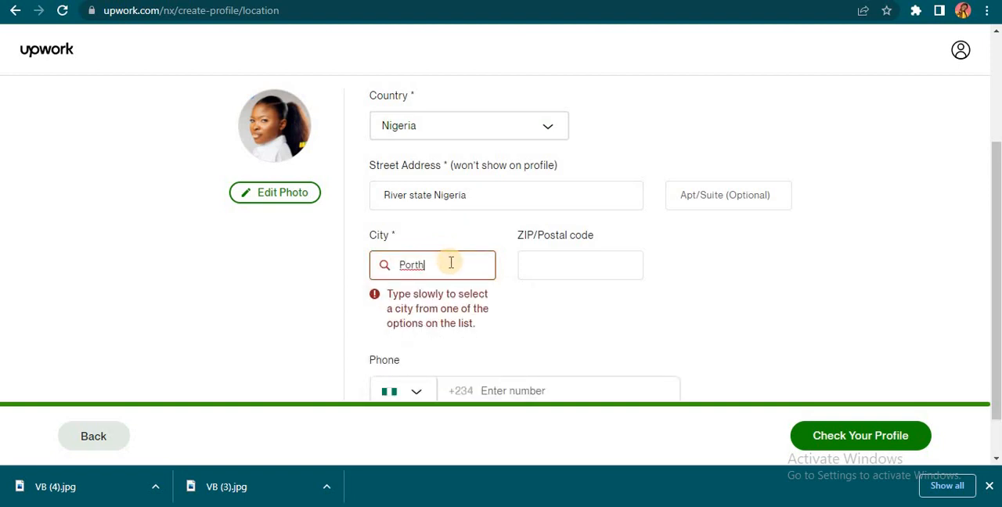
key(BackSpace)
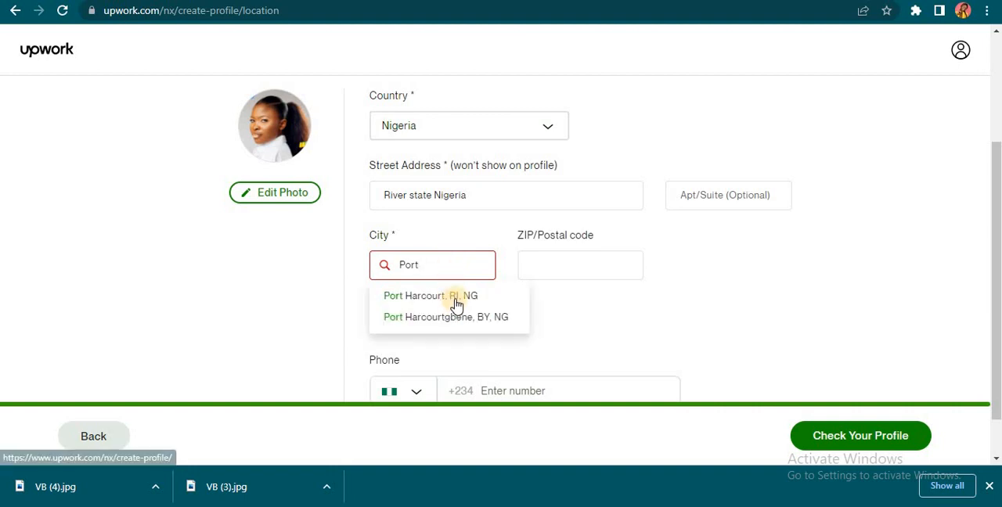
click(457, 301)
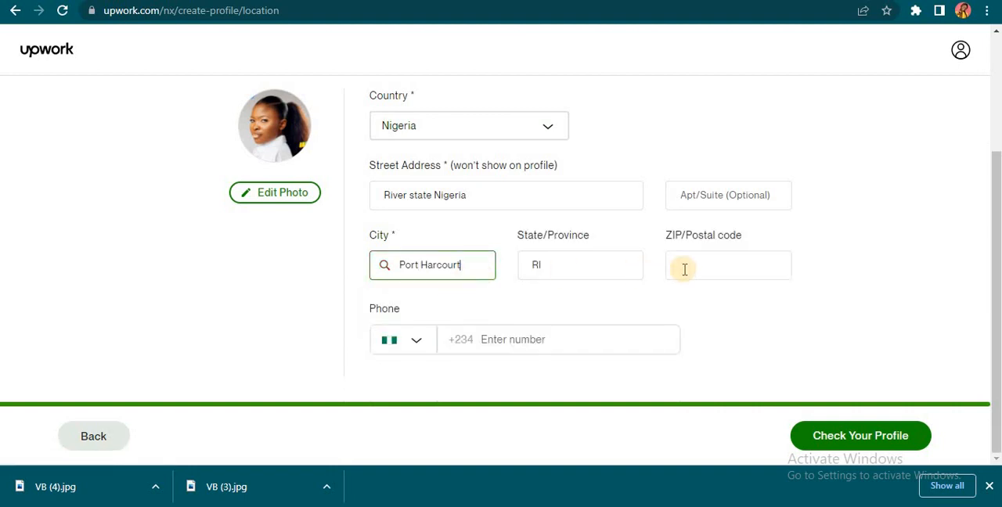
click(543, 268)
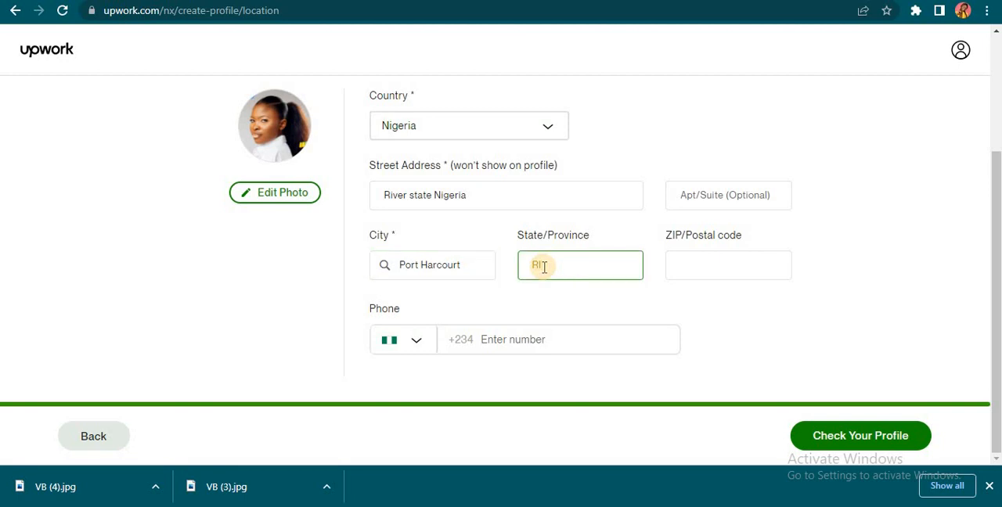
text(ver)
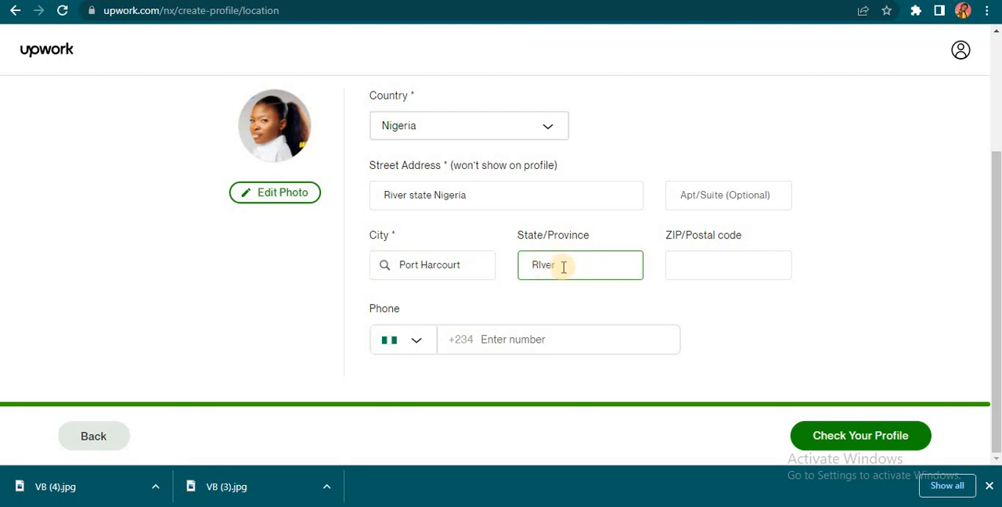
drag(541, 264, 604, 285)
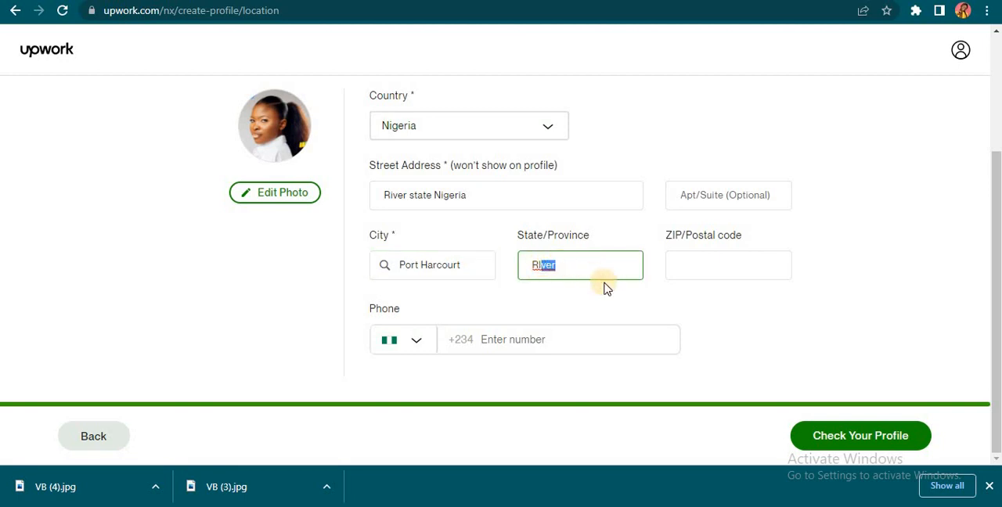
key(BackSpace)
Step: Leave the postal code empty and enter the freelancer's phone number with the Nigerian country code
click(711, 263)
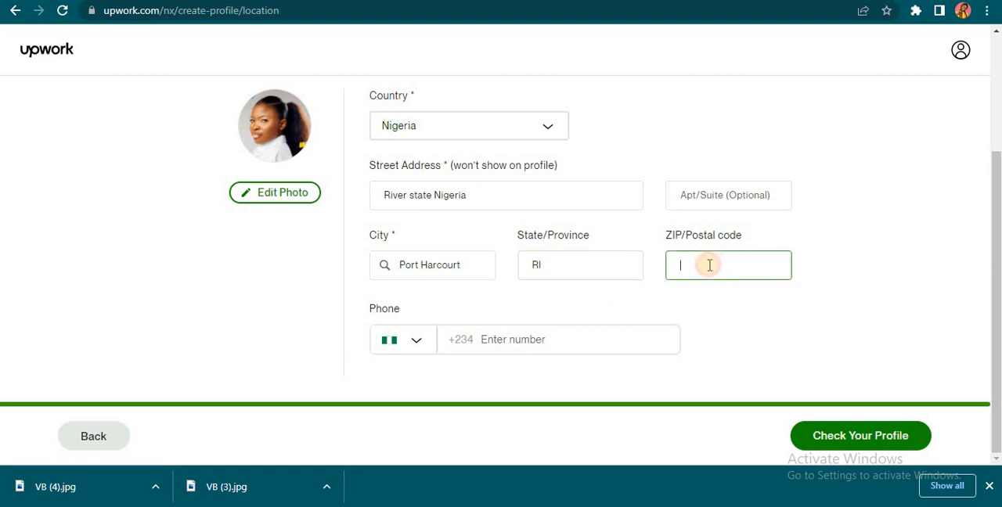
click(530, 339)
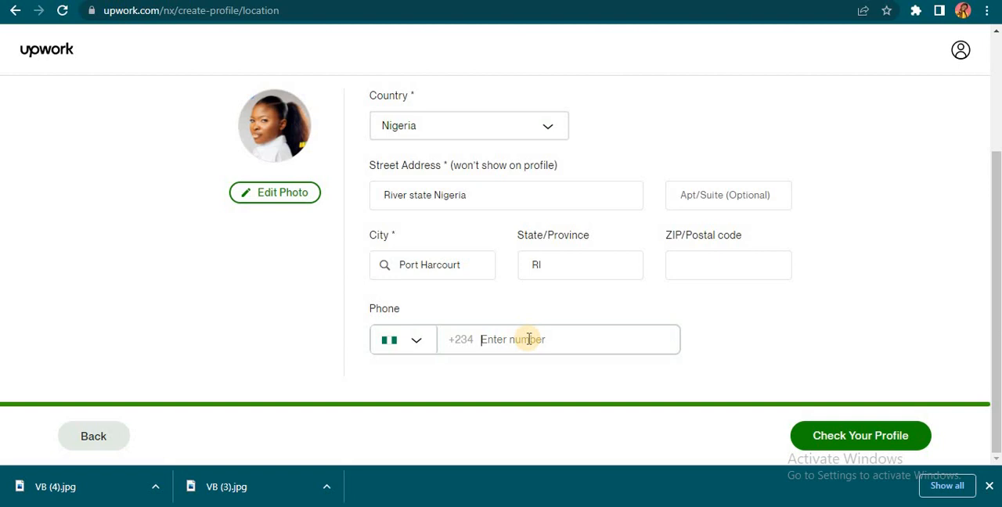
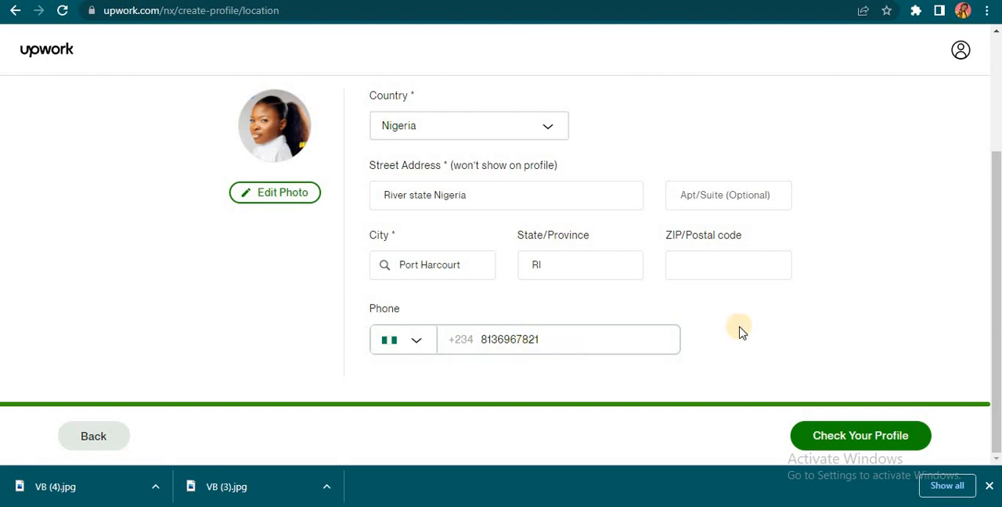
click(741, 329)
click(597, 270)
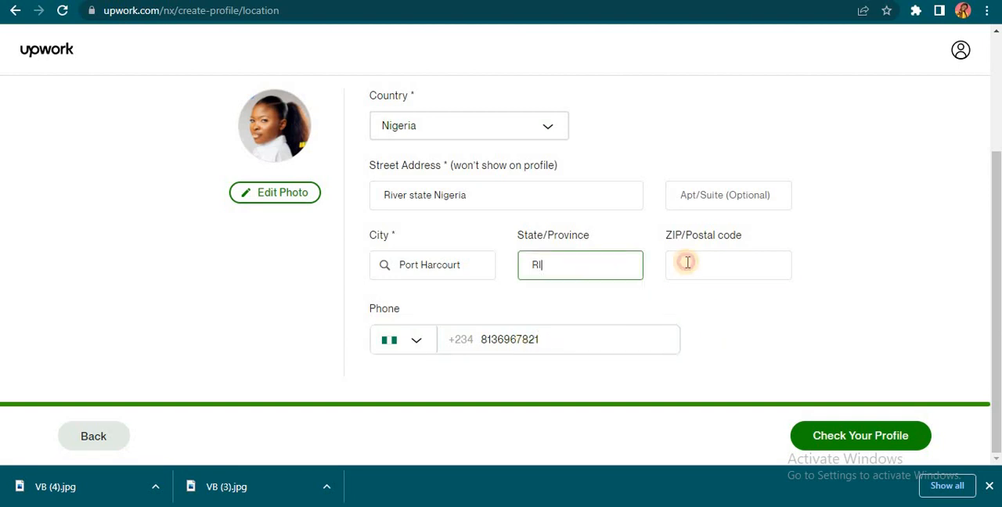
click(687, 263)
right_click(696, 0)
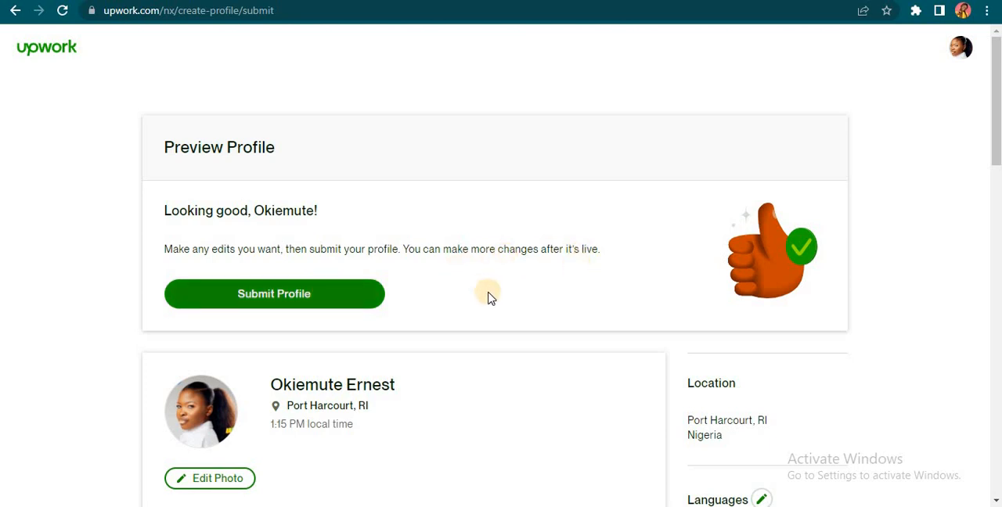
Step: Review the bio, hourly rate, skills, work experience and education in the profile preview, and submit the profile
scroll(488, 295, down, 3)
scroll(488, 296, up, 2)
scroll(488, 296, down, 6)
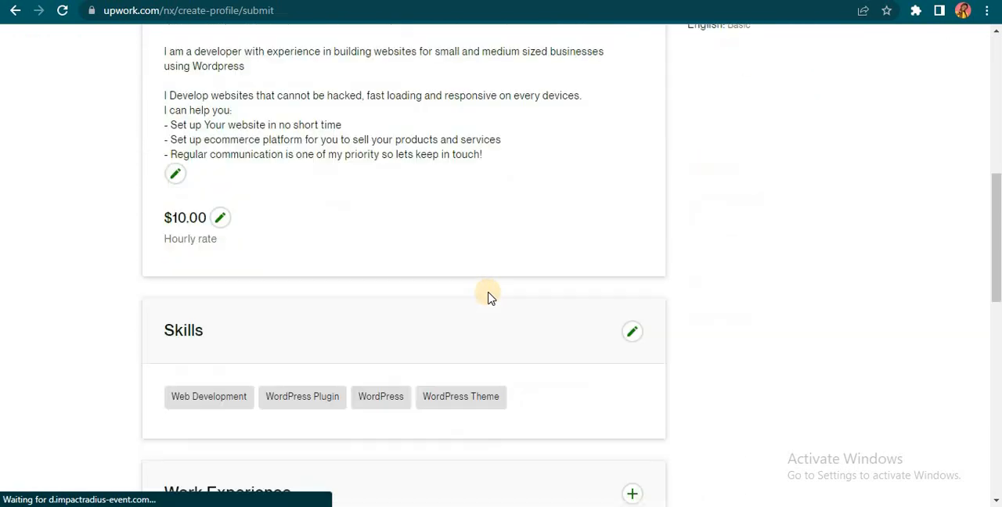
scroll(488, 297, down, 6)
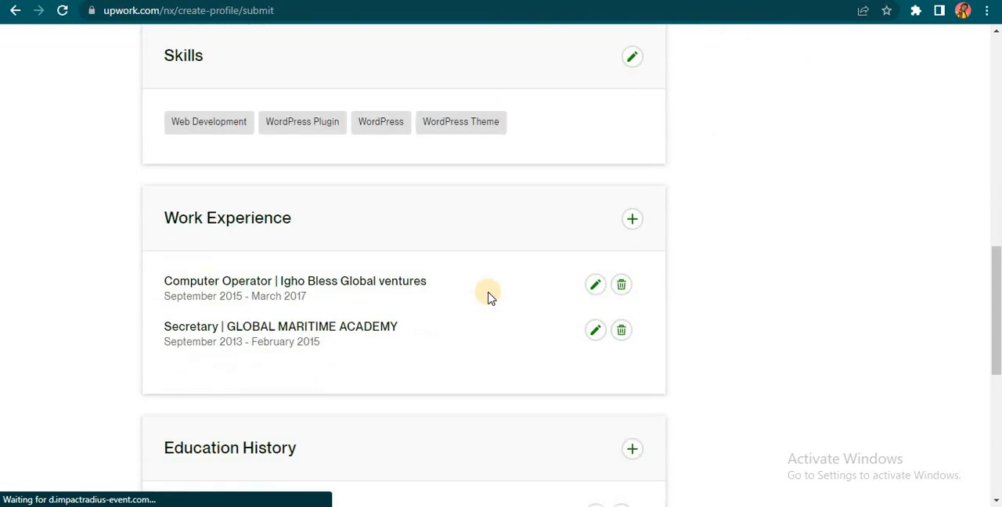
scroll(488, 298, down, 4)
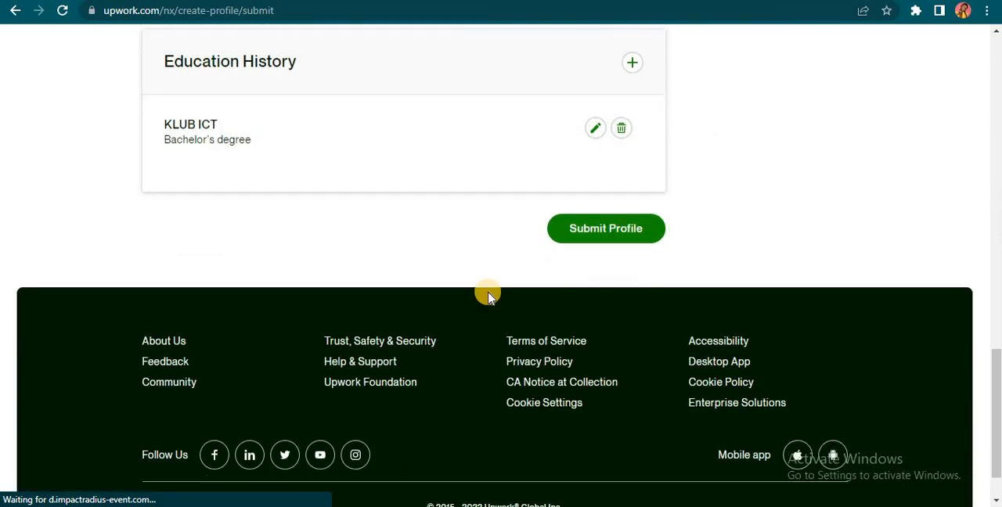
scroll(488, 298, up, 18)
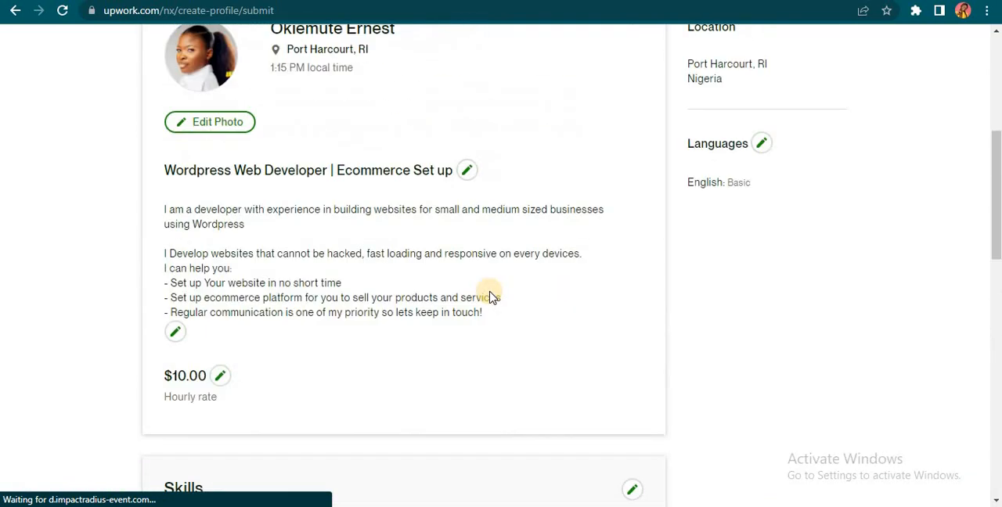
scroll(457, 293, down, 5)
scroll(352, 259, up, 5)
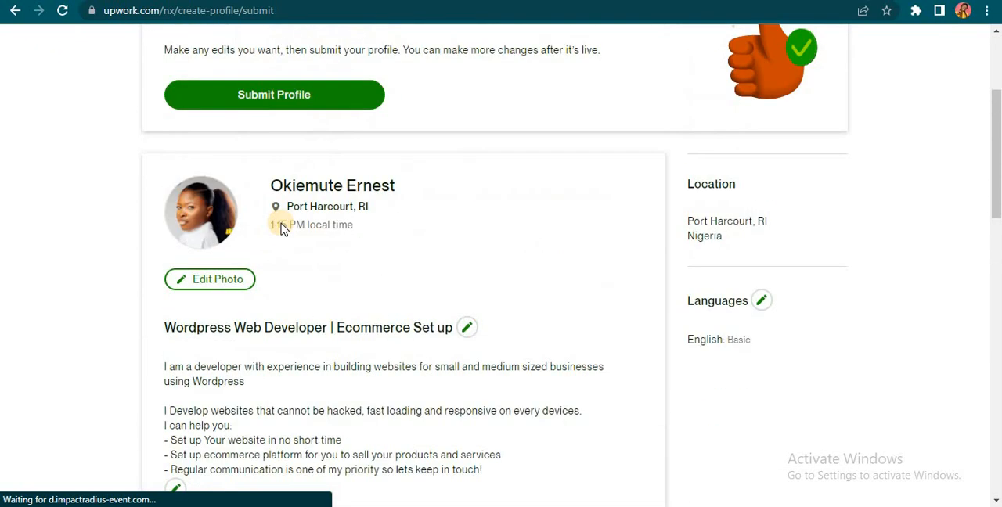
click(307, 293)
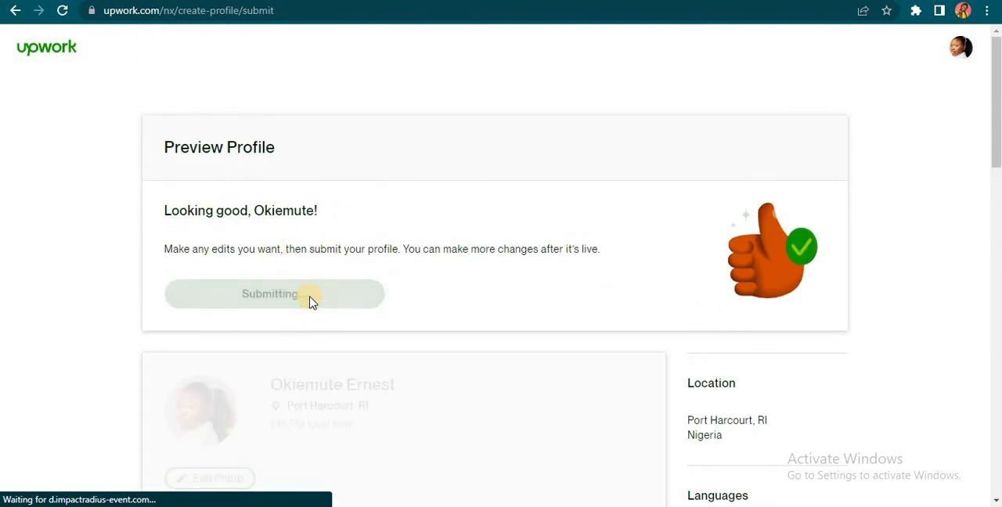